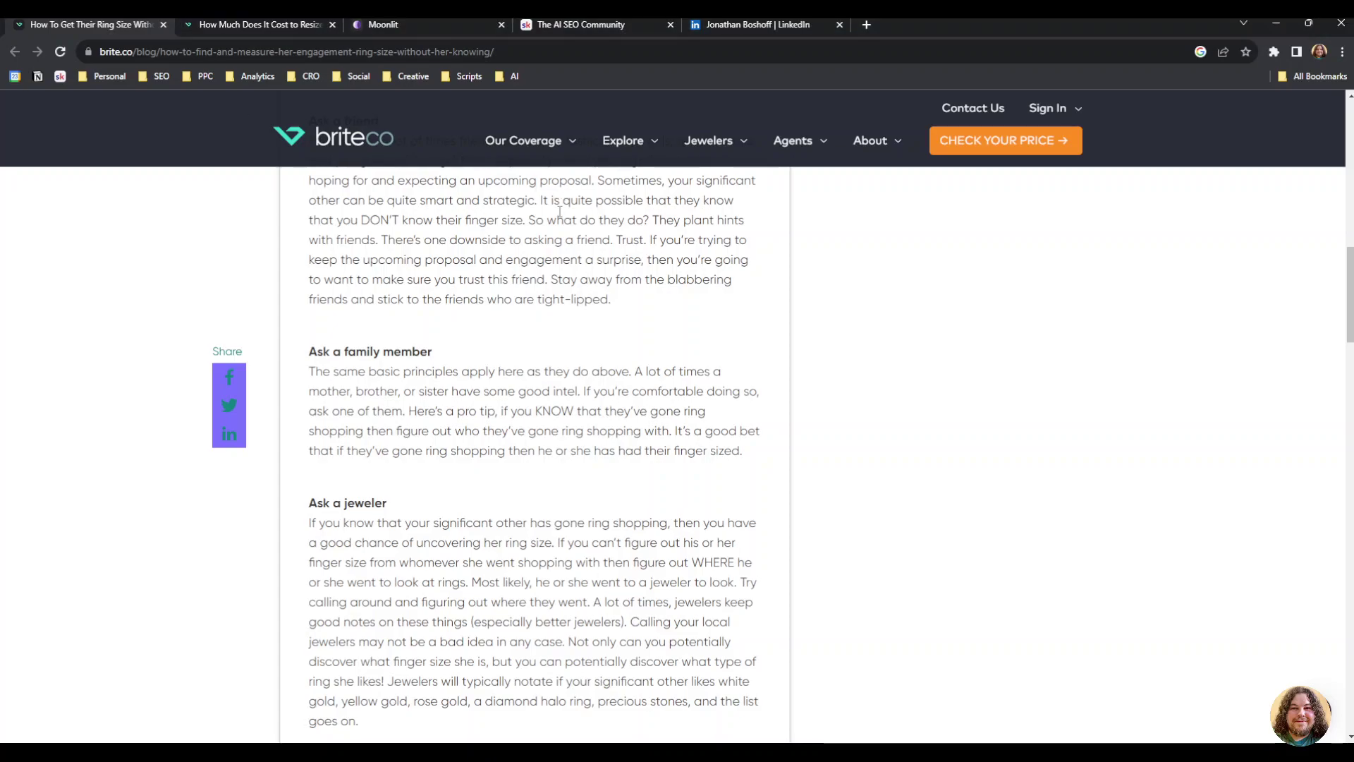
Step: Read through the BriteCo article on finding and measuring her engagement ring size, from its title to the tips near the end
scroll(556, 369, "up", 15)
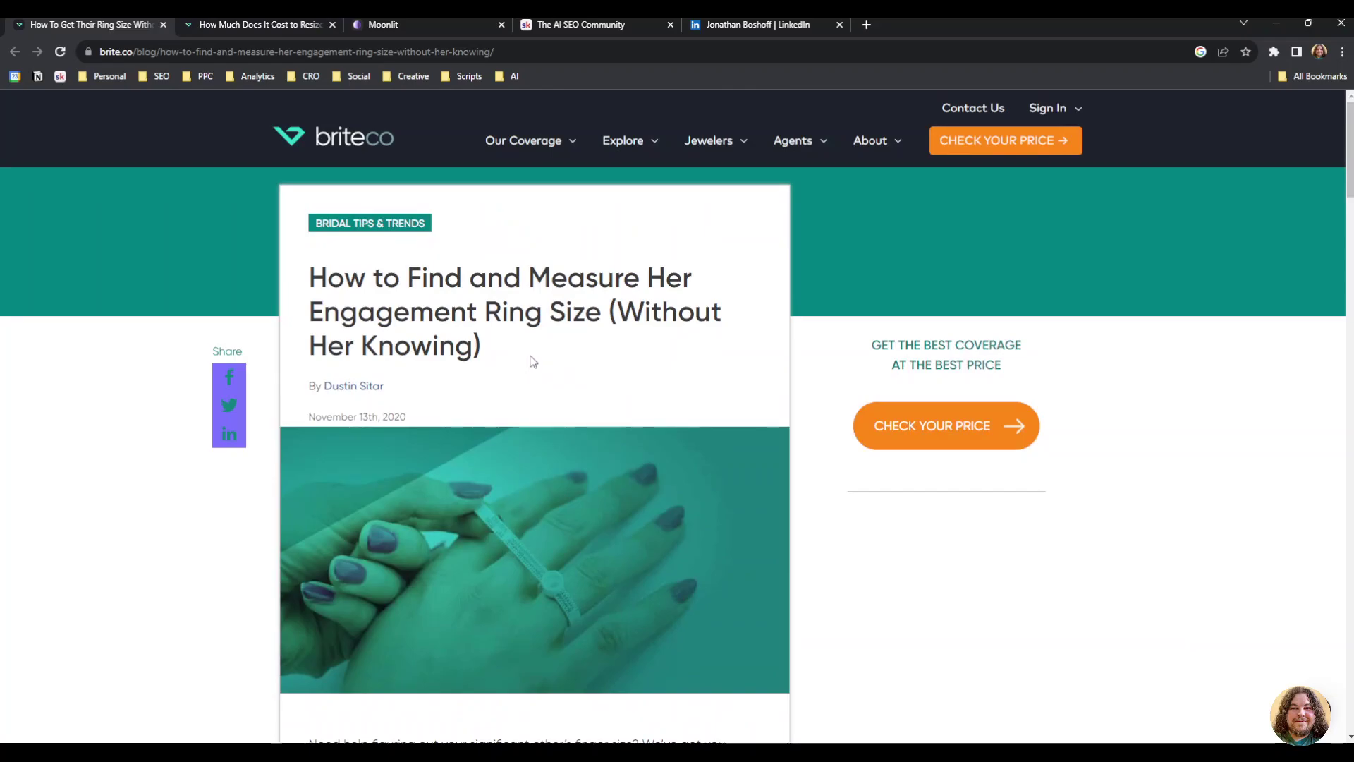
scroll(533, 361, "down", 5)
scroll(533, 361, "up", 5)
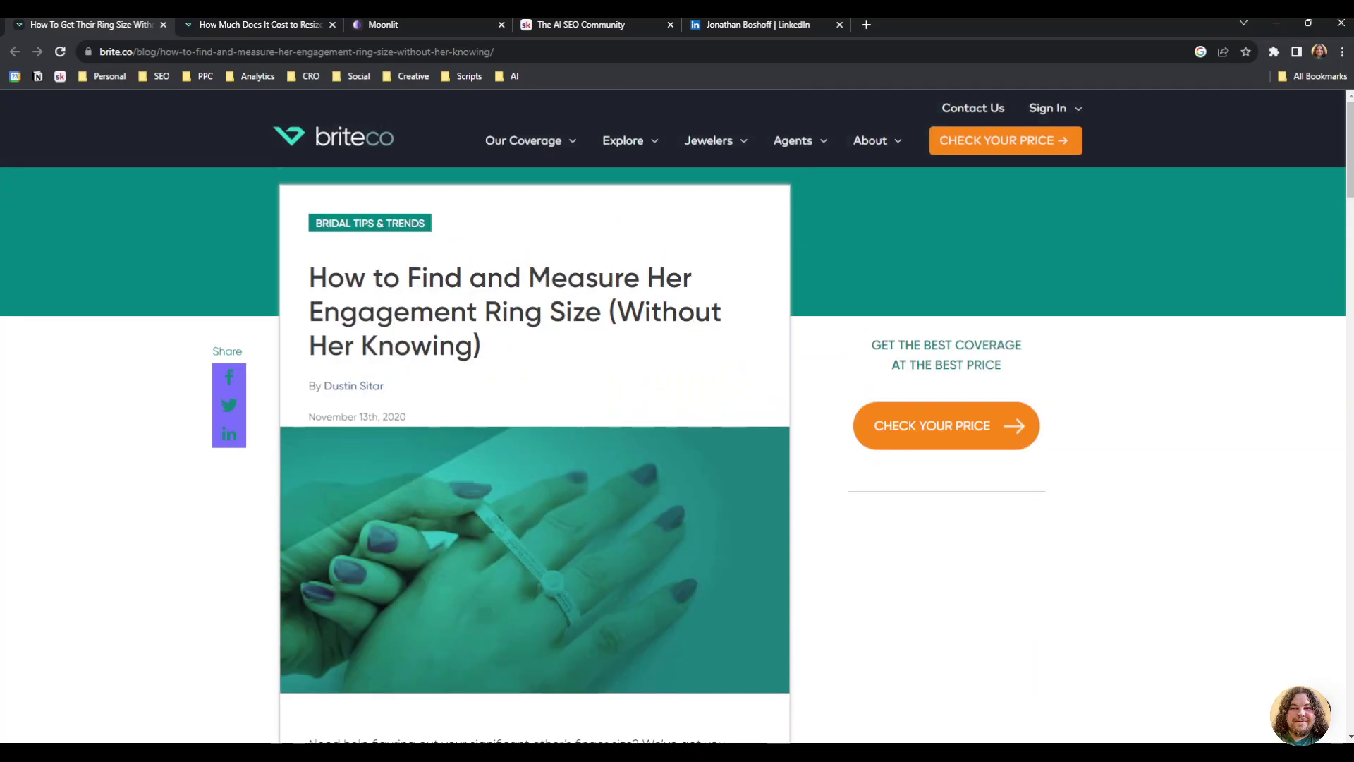
scroll(617, 261, "down", 6)
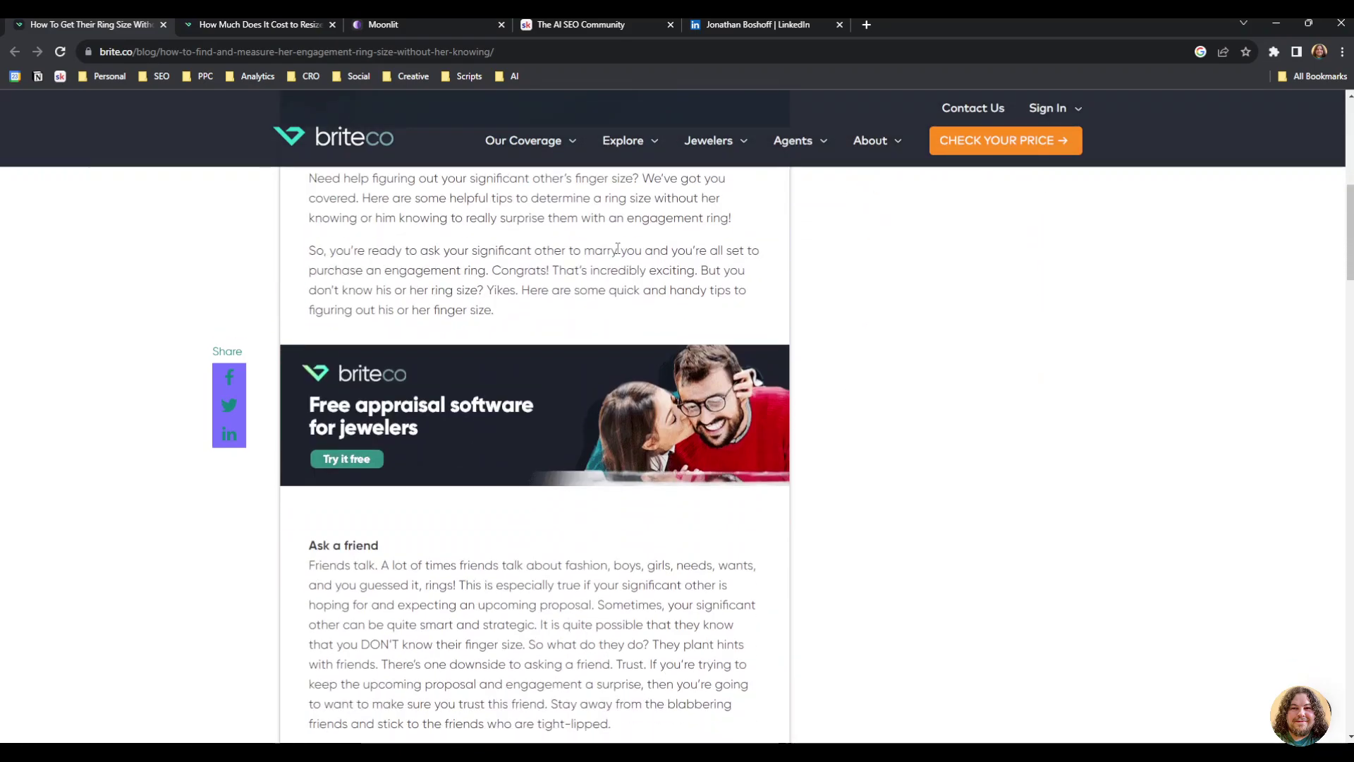
scroll(910, 342, "down", 5)
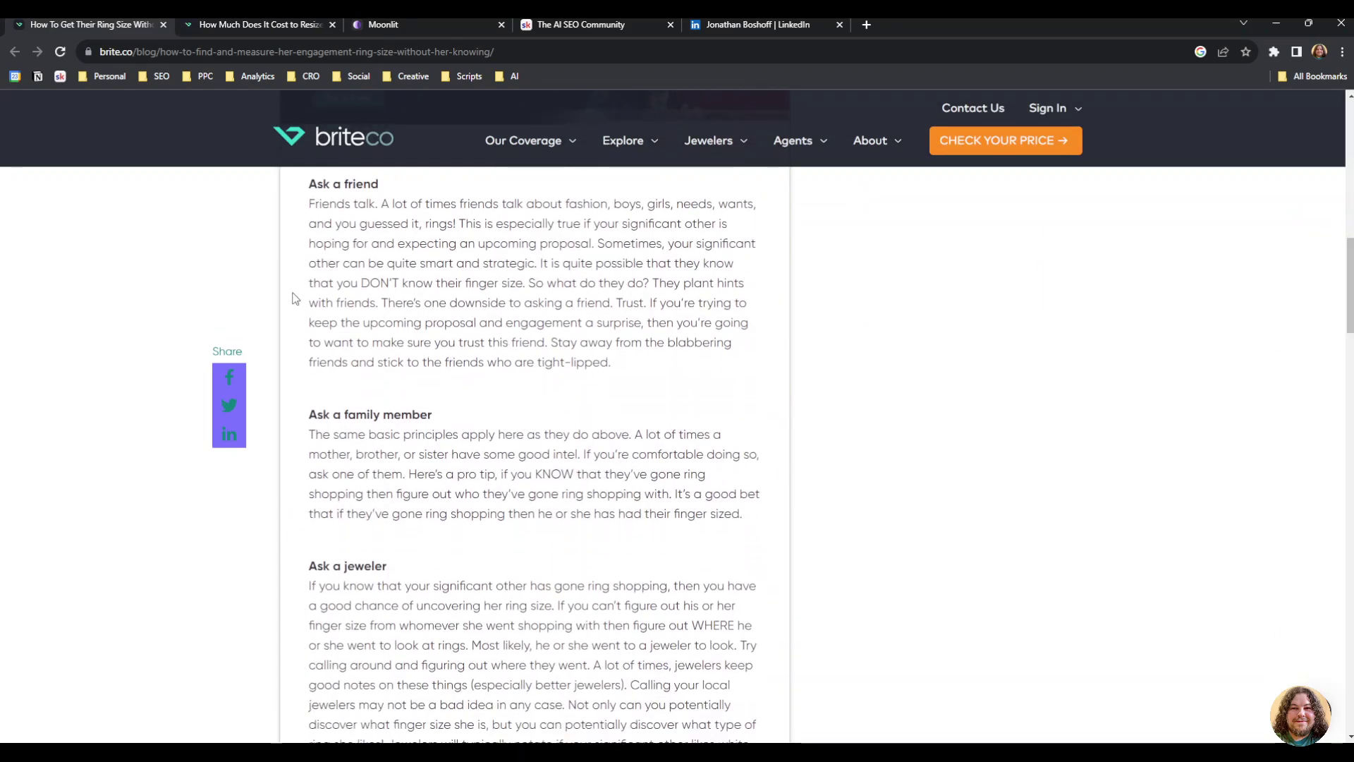
scroll(541, 507, "down", 5)
scroll(484, 563, "down", 1)
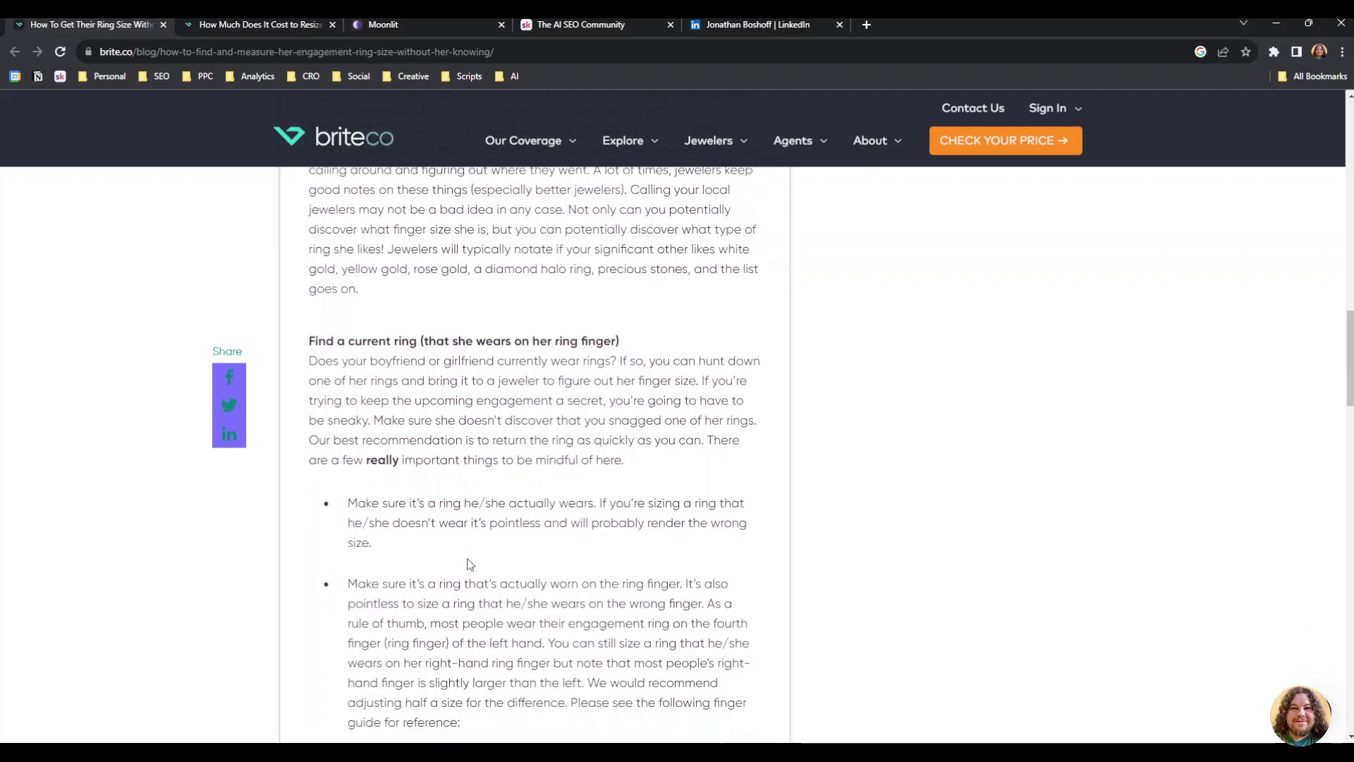
scroll(470, 565, "down", 15)
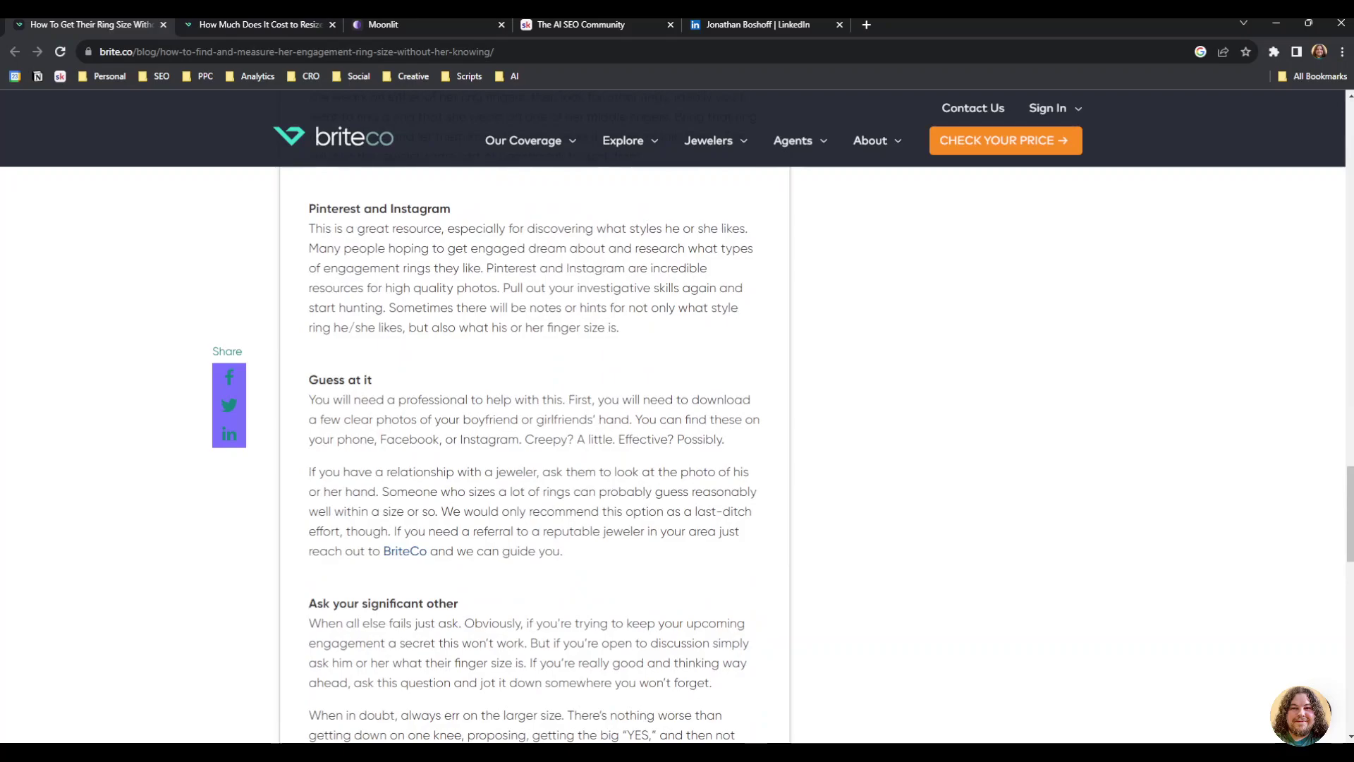
Step: Compare the ring resizing cost article with the engagement ring size article by viewing the opening of each
left_click(218, 24)
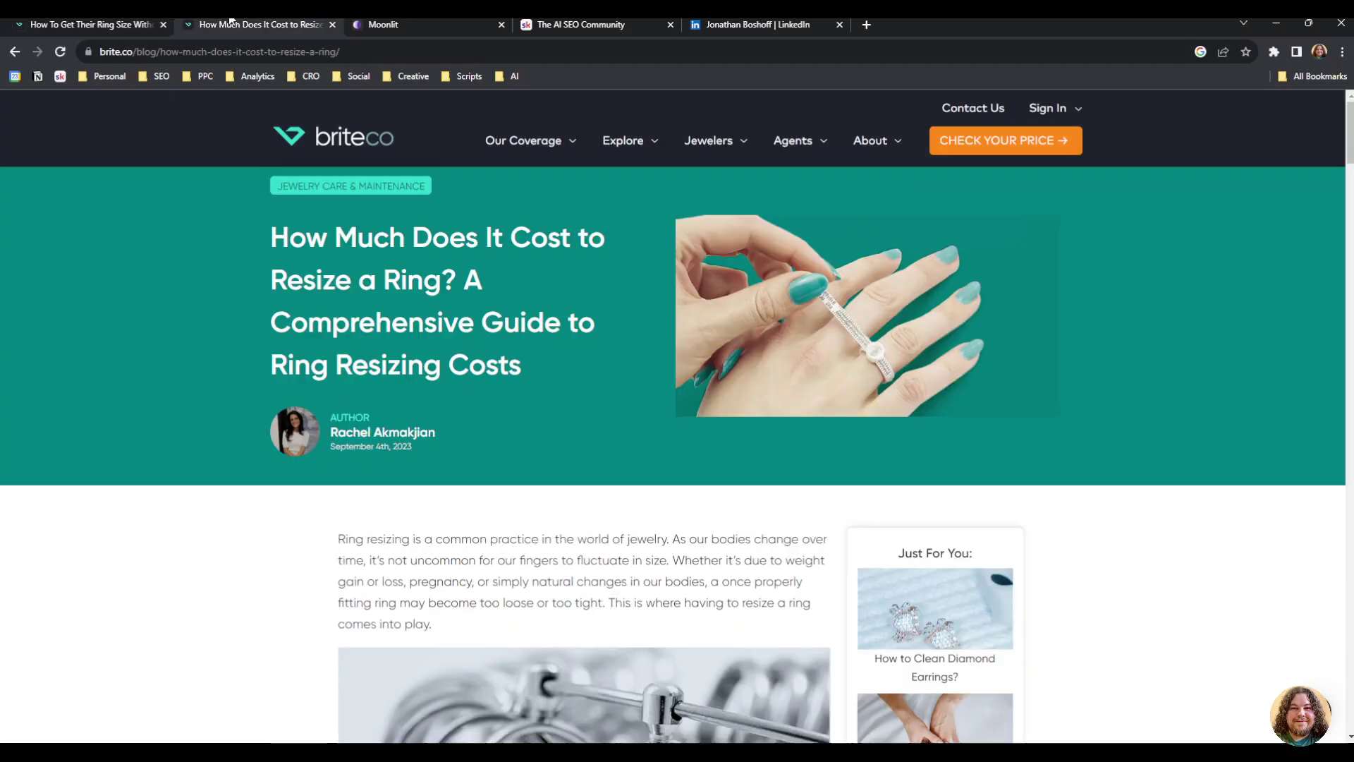
scroll(59, 353, "down", 3)
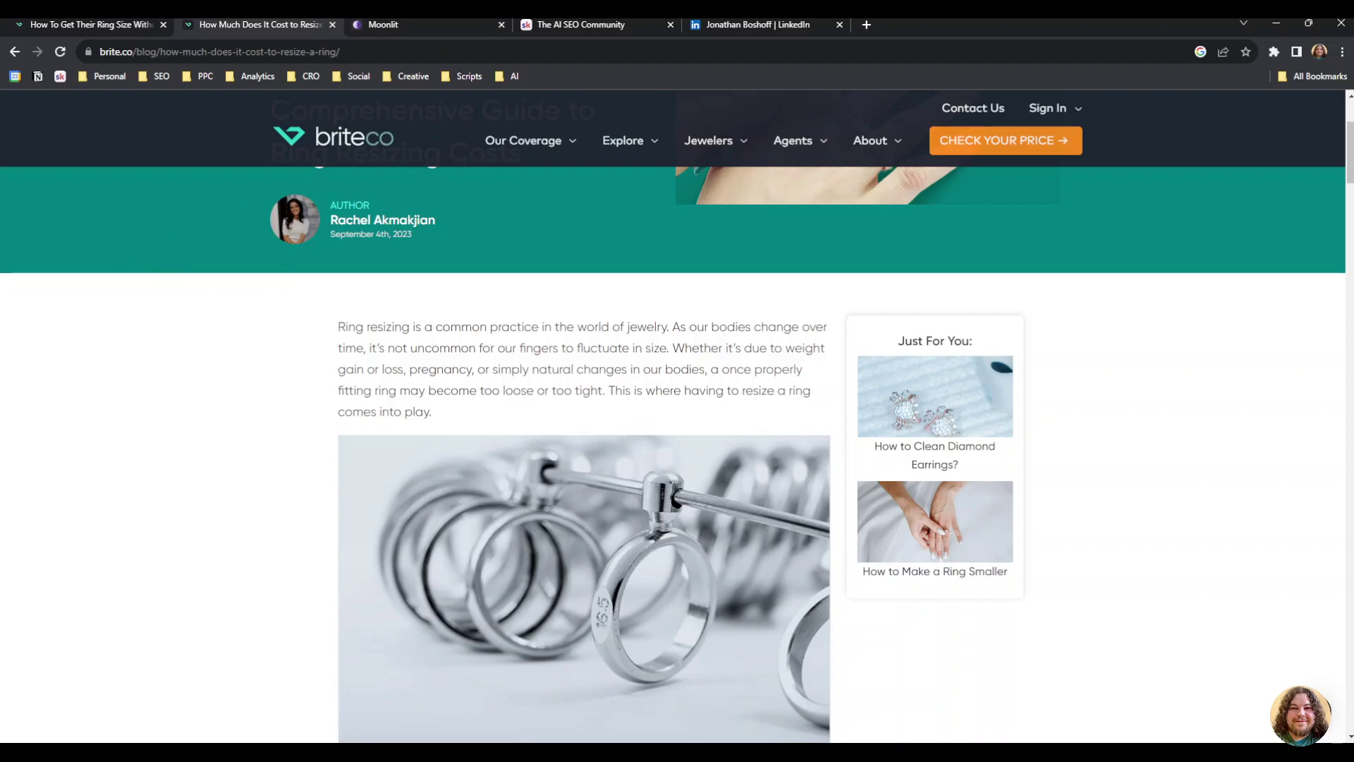
left_click(121, 22)
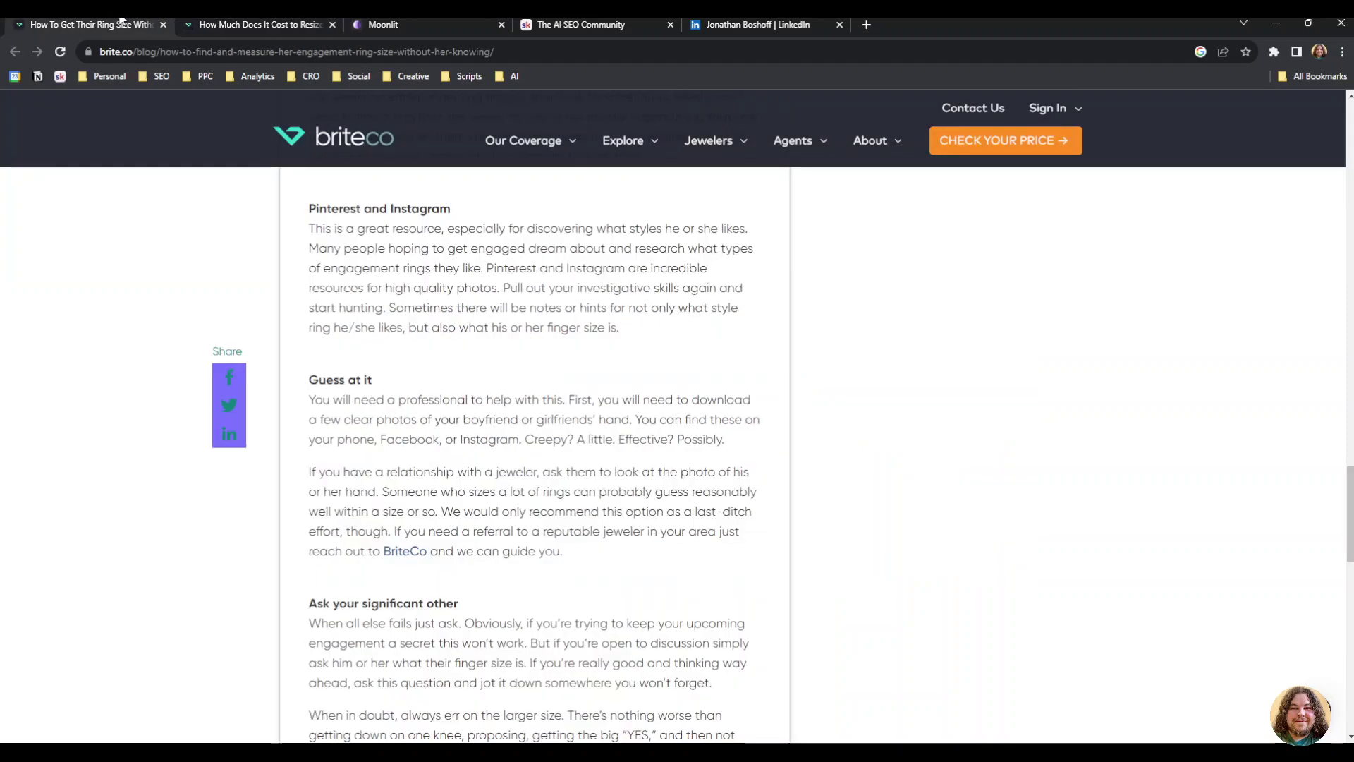
scroll(225, 393, "up", 5)
scroll(541, 344, "up", 15)
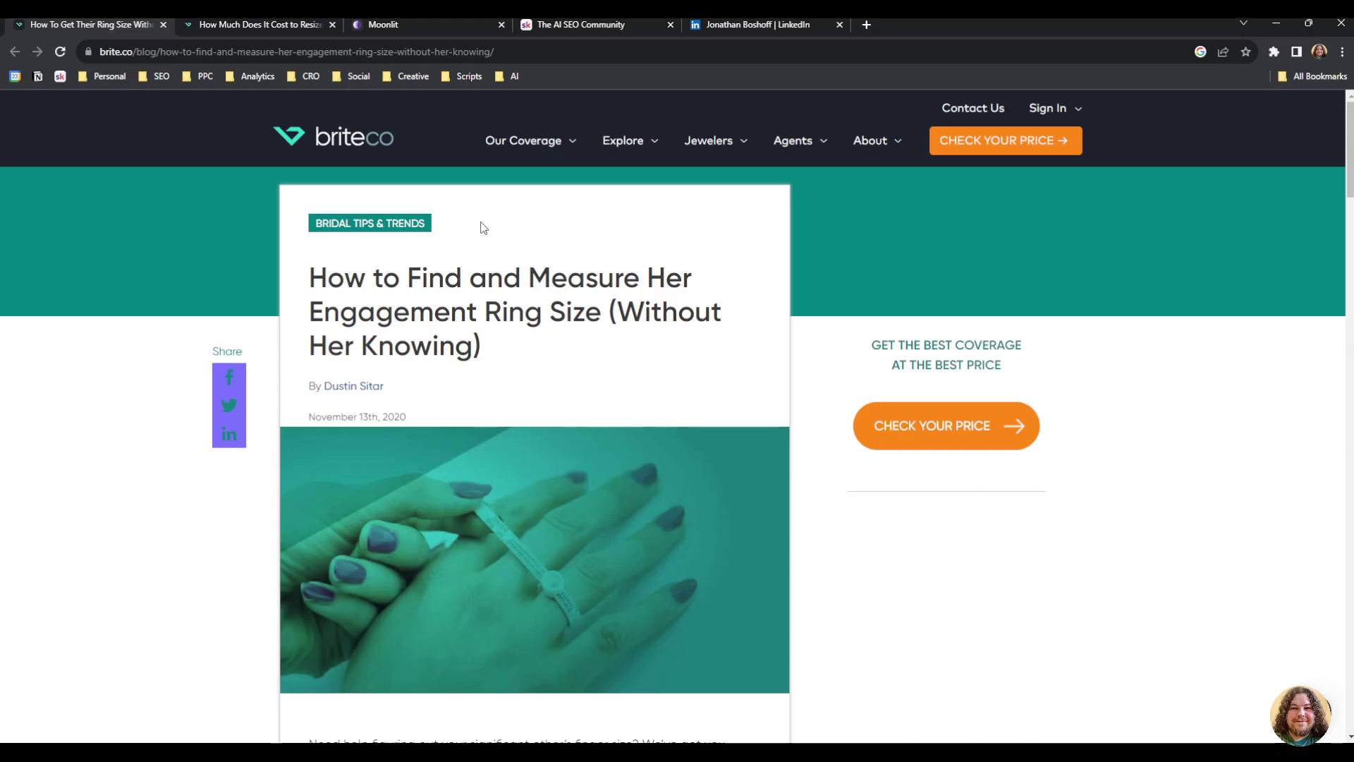
left_click(229, 25)
scroll(243, 346, "up", 3)
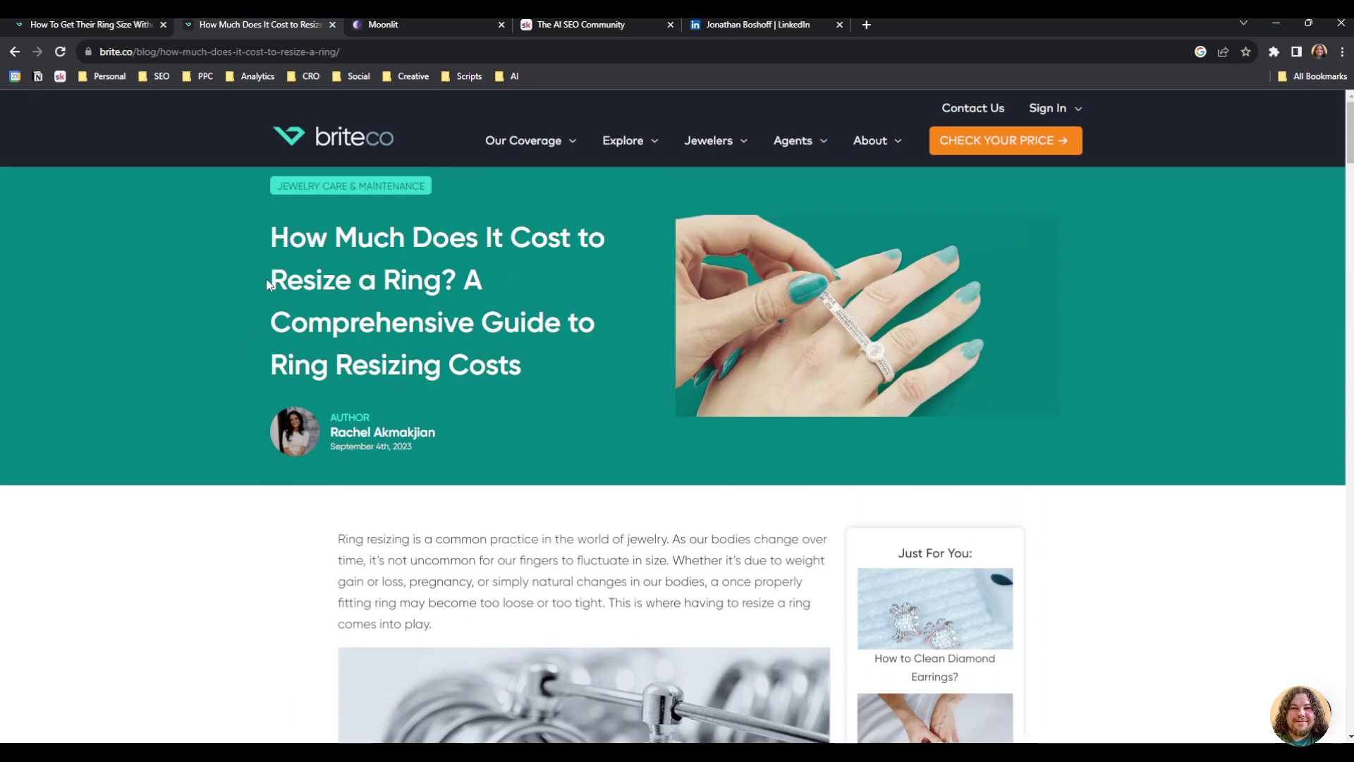
left_click(95, 24)
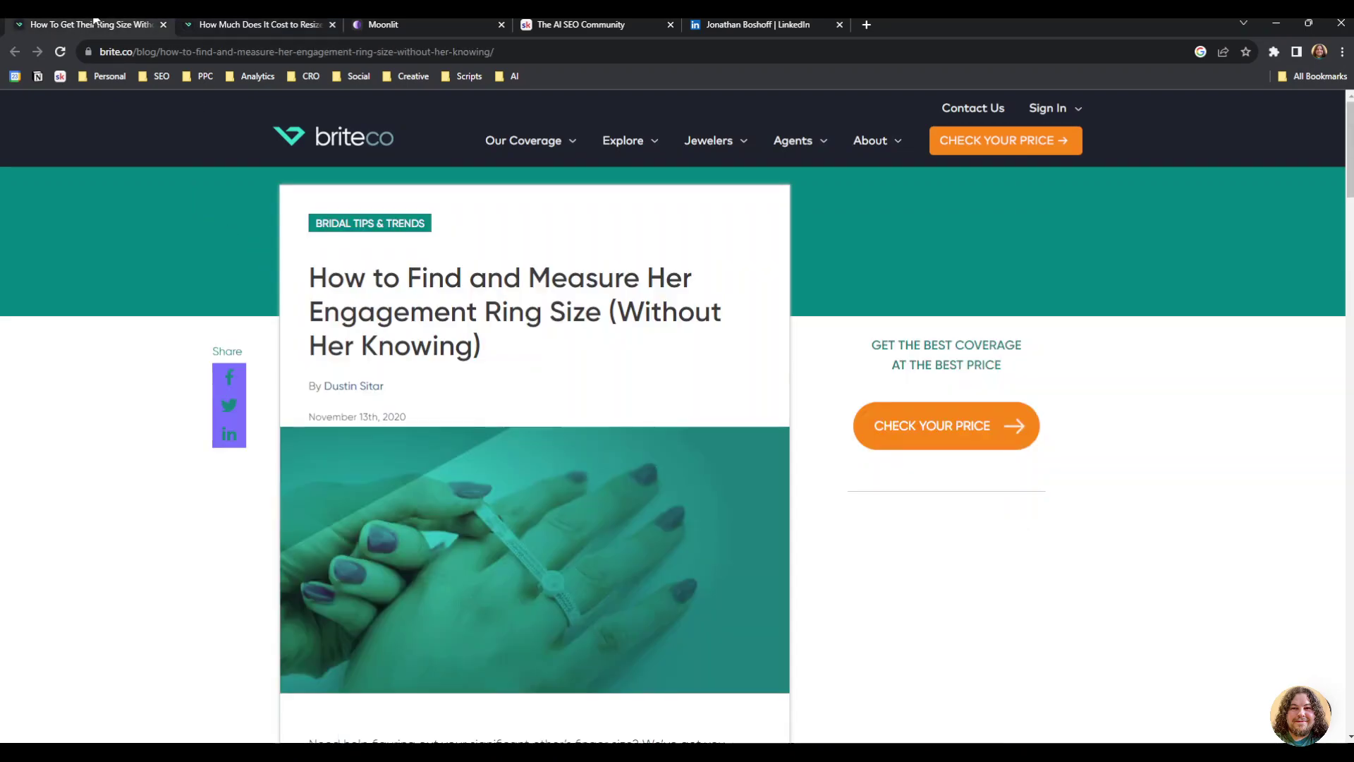
Step: Highlight the full titles of the ring size article and the resizing cost article in turn, ending on the ring size article
left_click_drag(309, 275, 591, 351)
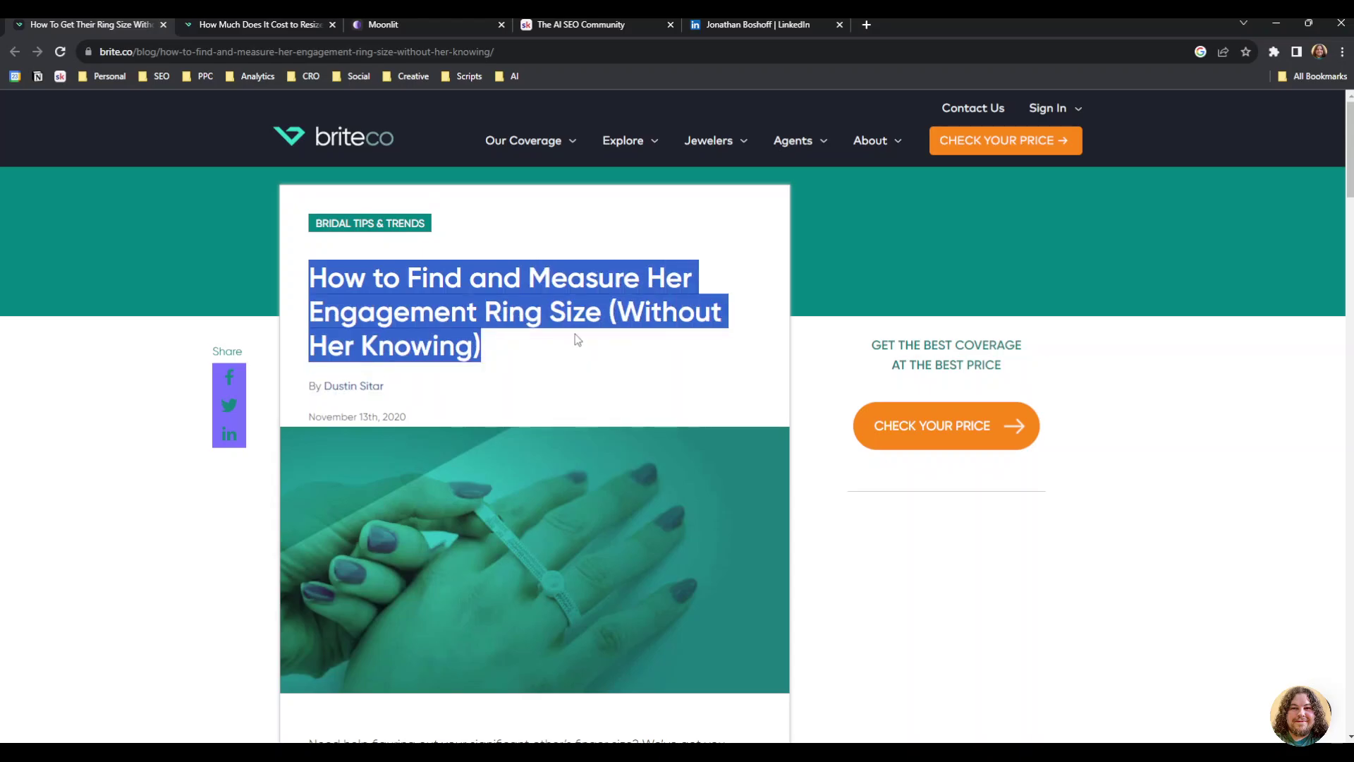
left_click(625, 343)
left_click(245, 24)
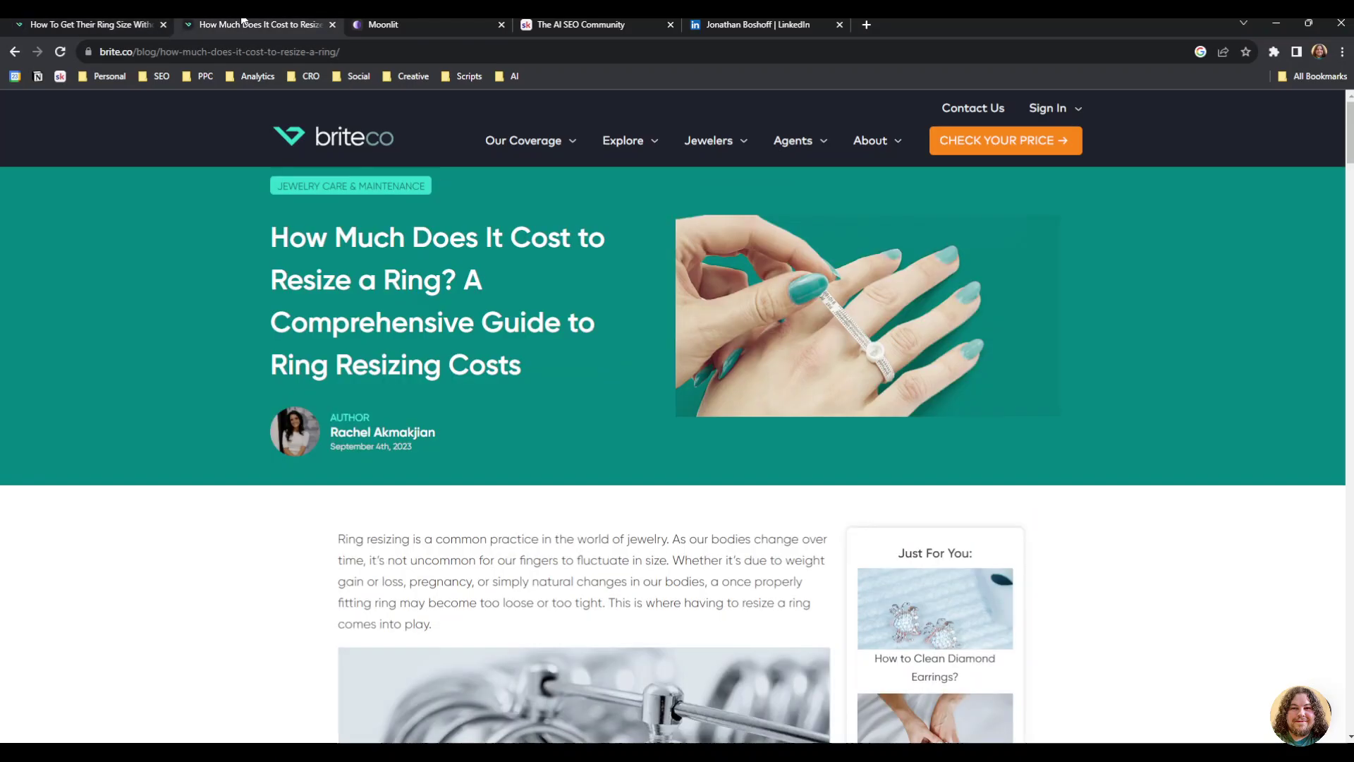
left_click_drag(268, 237, 522, 365)
left_click(130, 273)
left_click(148, 23)
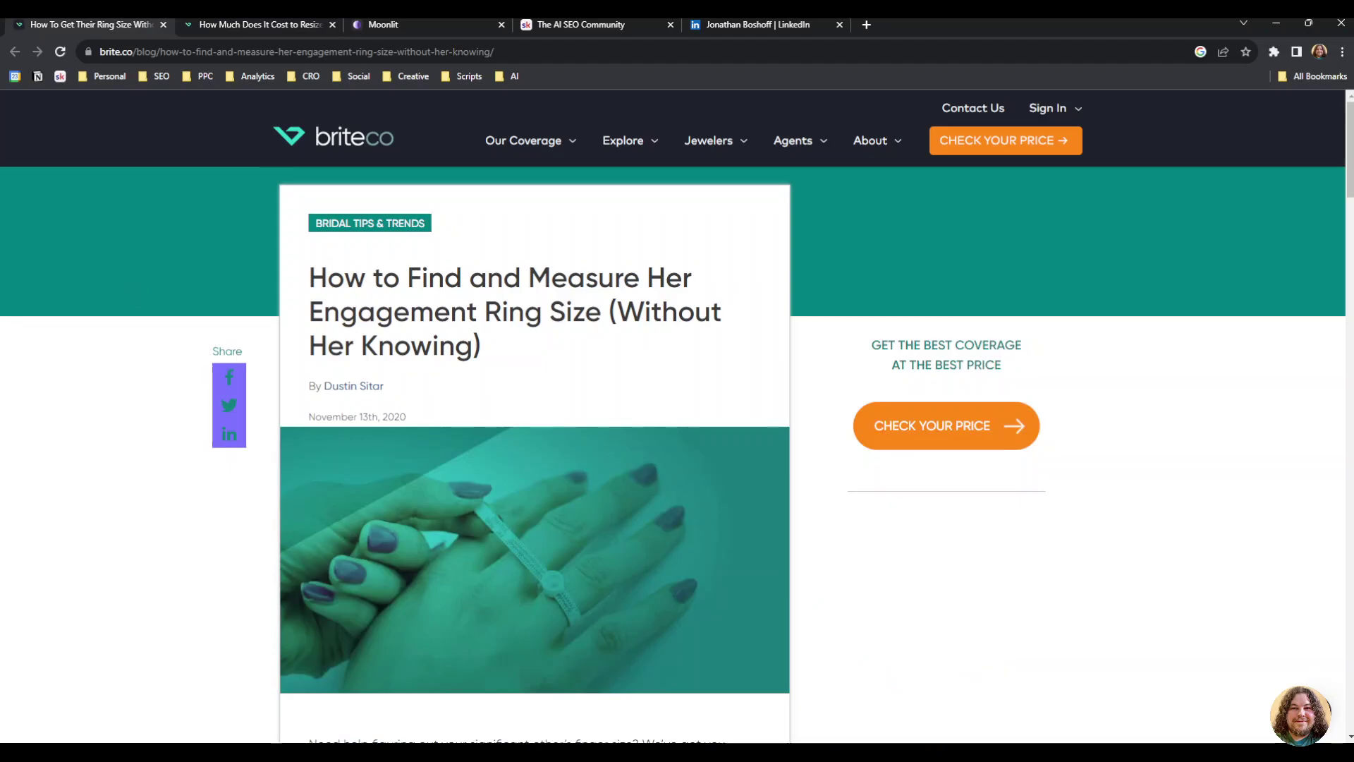
Step: Skim the ring size article's tips from the introduction down to the author section
scroll(465, 303, "down", 15)
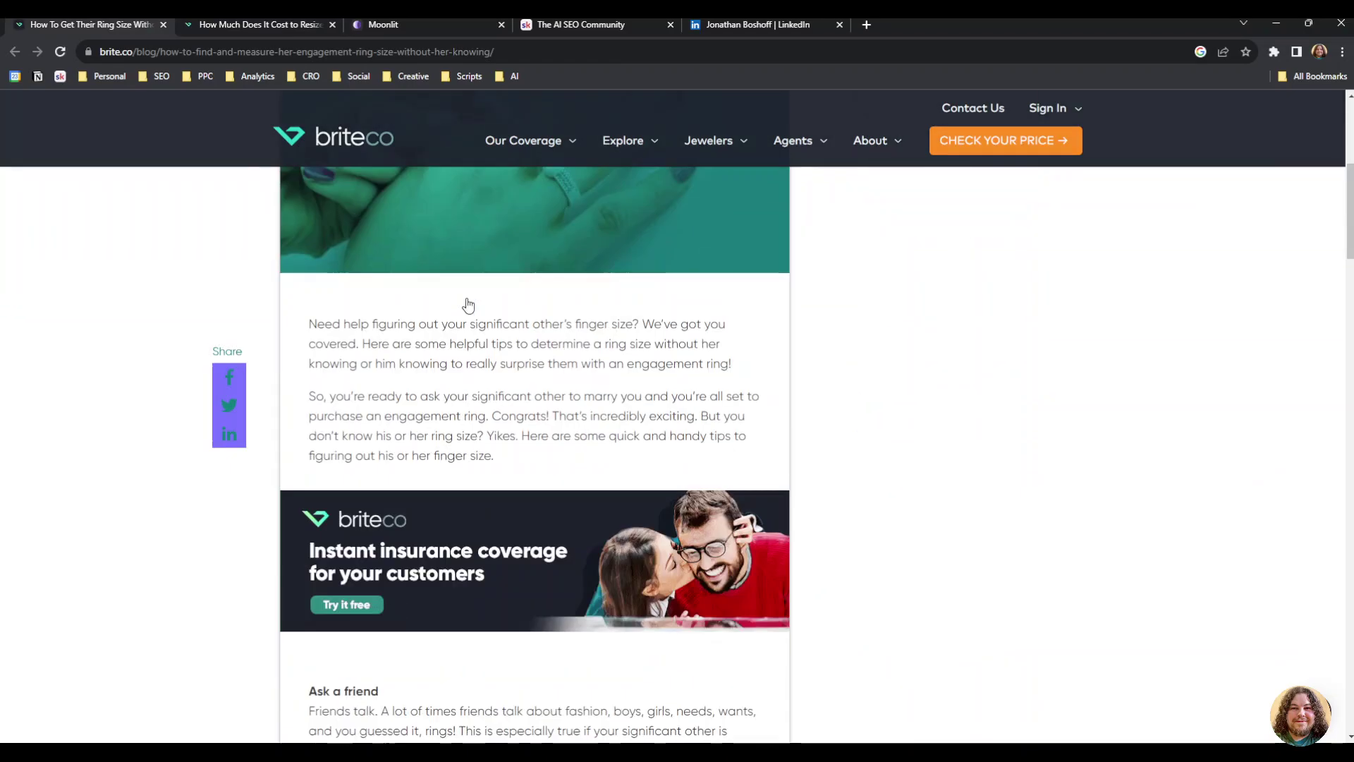
scroll(1329, 512, "down", 15)
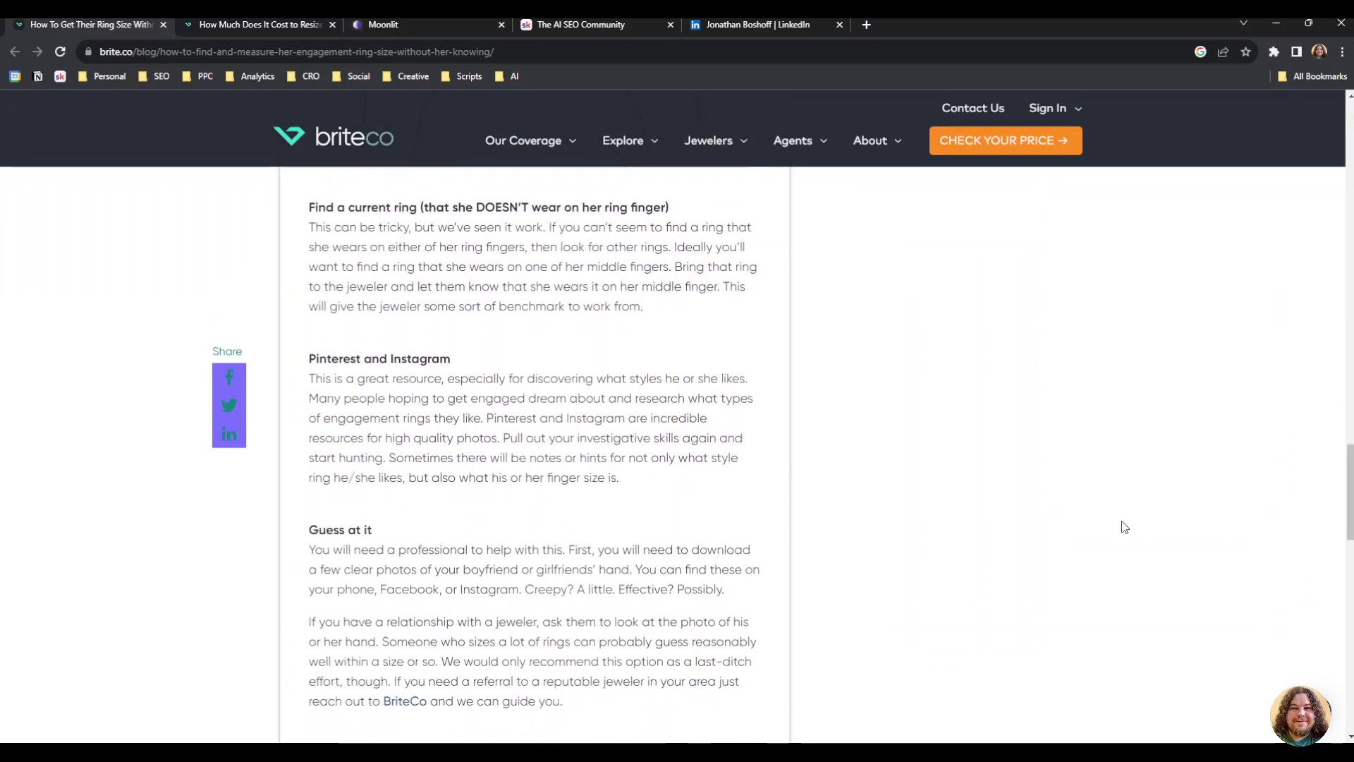
scroll(1133, 508, "down", 4)
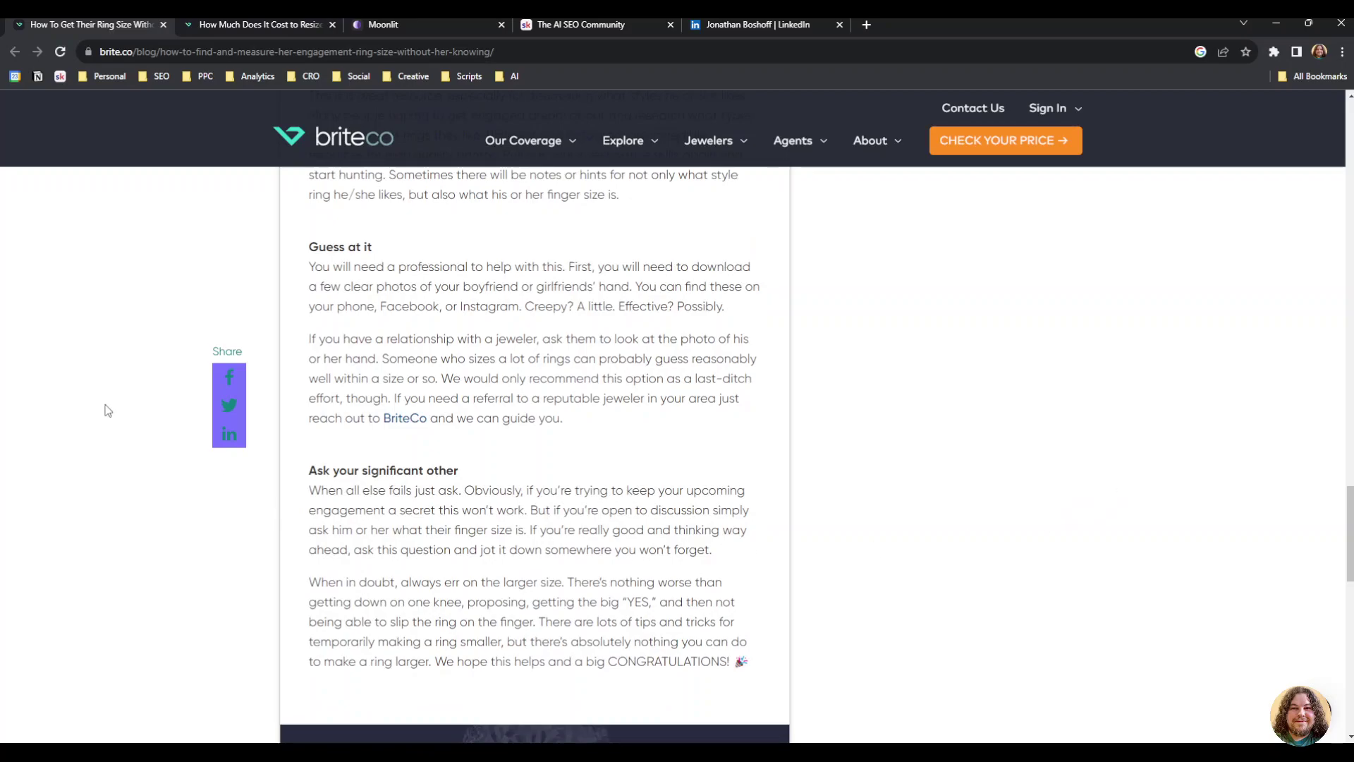
scroll(710, 458, "down", 4)
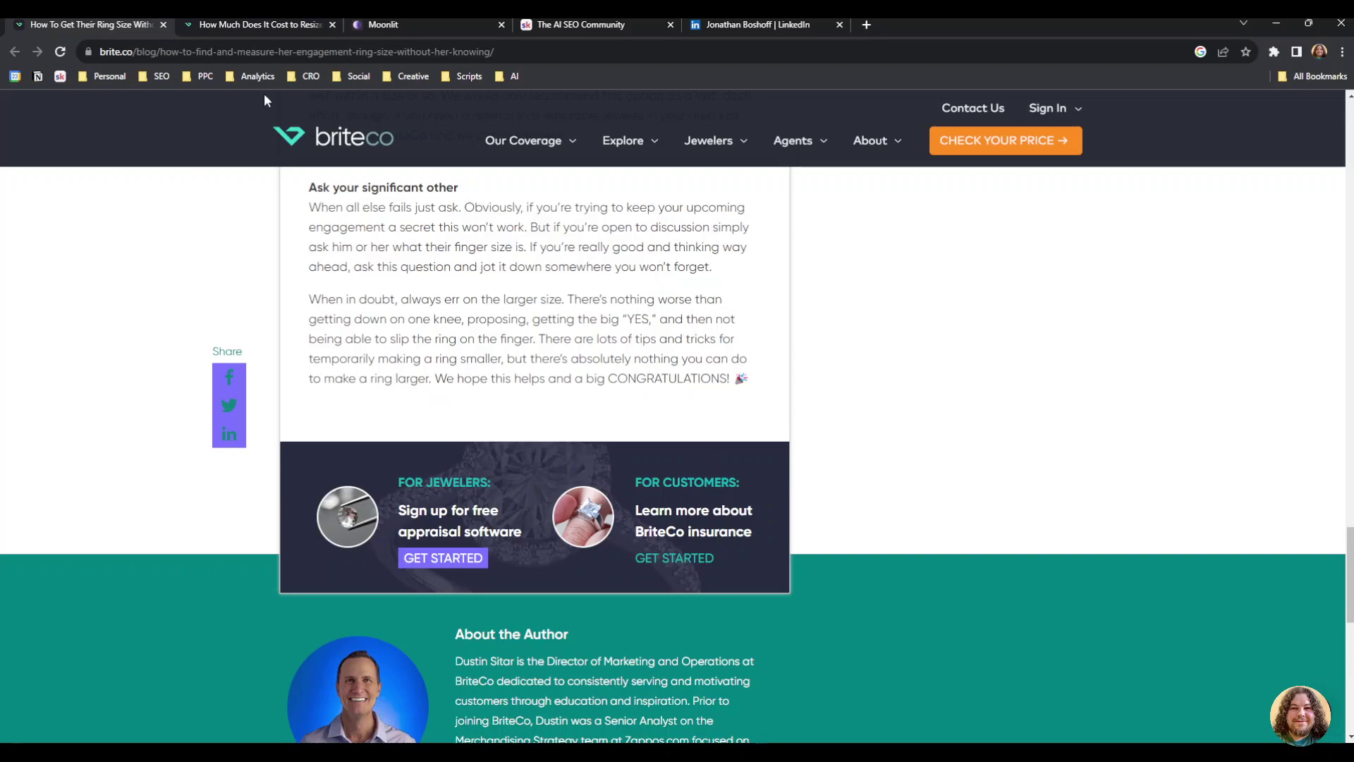
Step: Open the ring resizing cost article and highlight "Ring Resizing Costs" in its title
left_click(247, 23)
left_click_drag(272, 233, 277, 183)
left_click(536, 373)
left_click(235, 348)
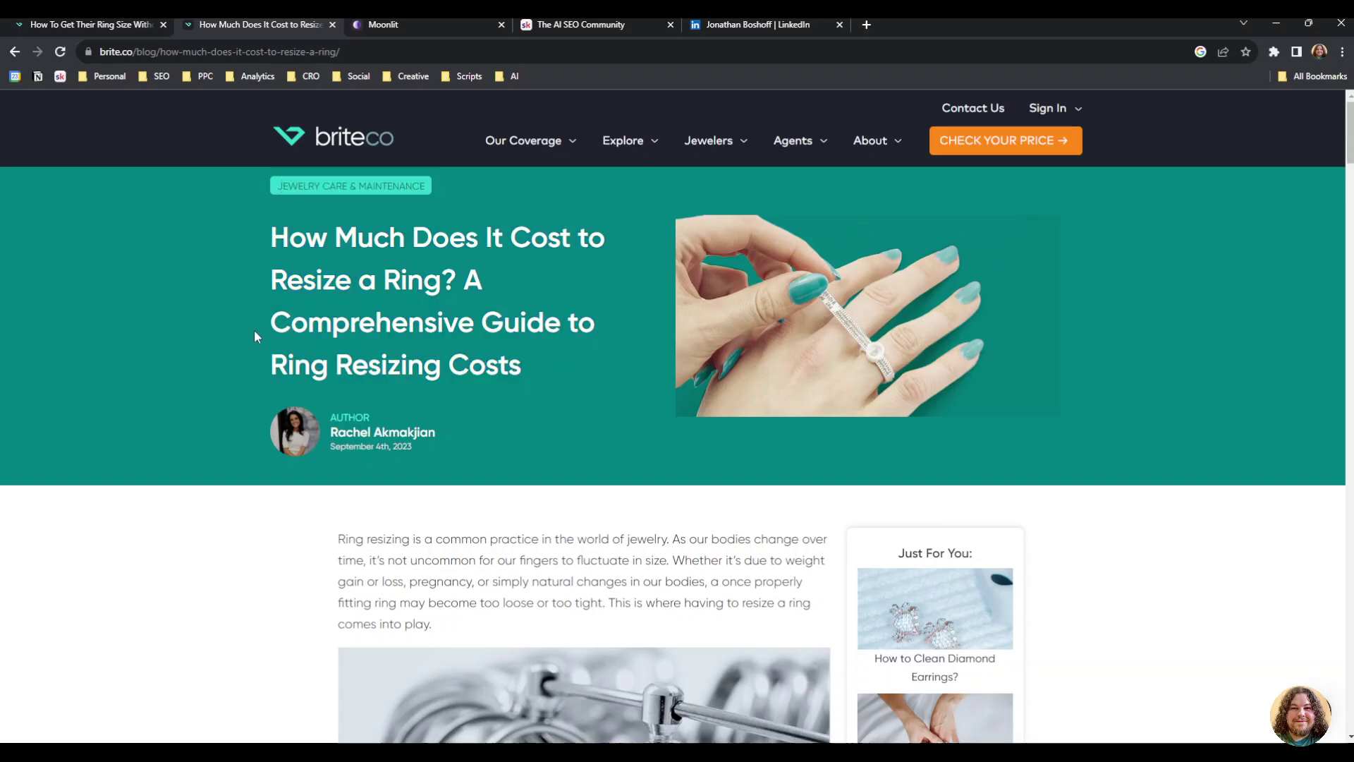
left_click_drag(257, 342, 278, 364)
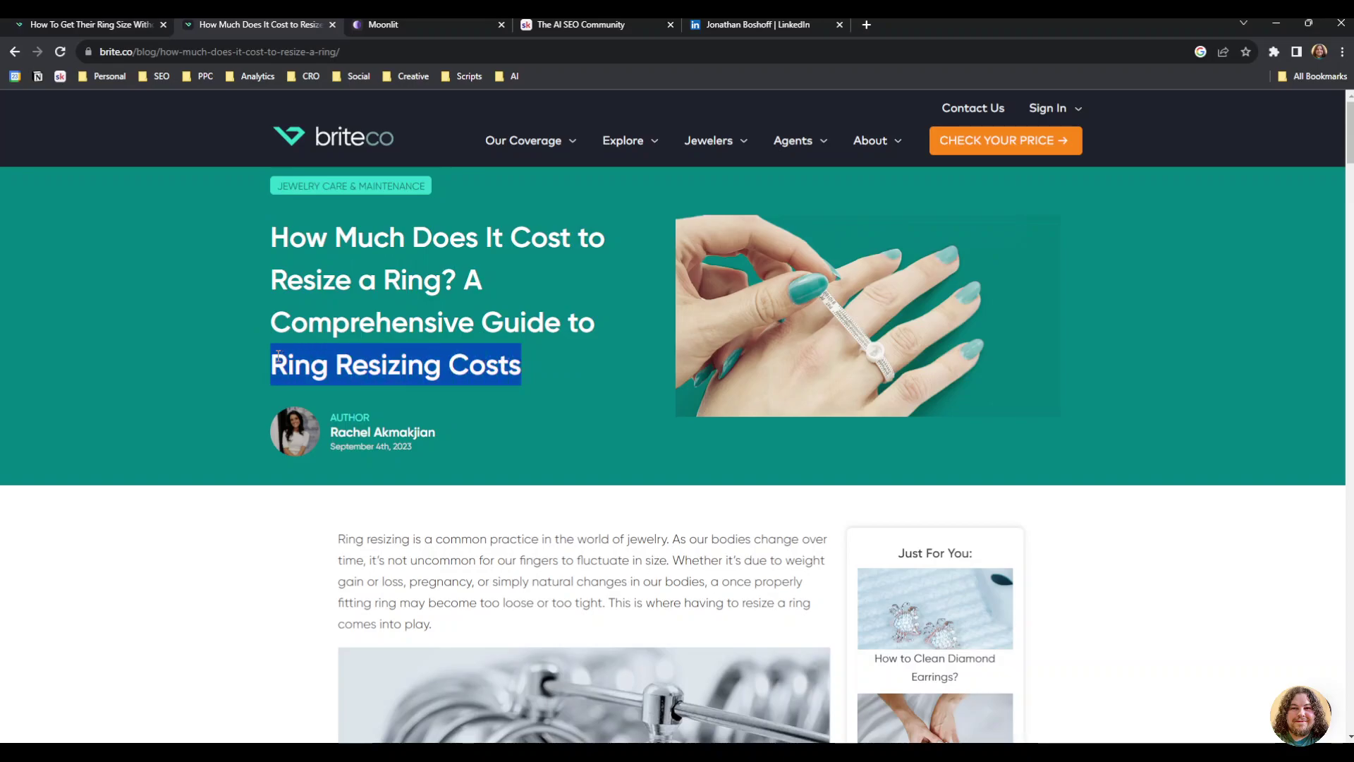
Step: Examine the resizing cost article's introduction, contents list and cost factors, down to the section on additional fees or charges
scroll(367, 287, "down", 2)
scroll(367, 288, "up", 2)
scroll(587, 373, "down", 3)
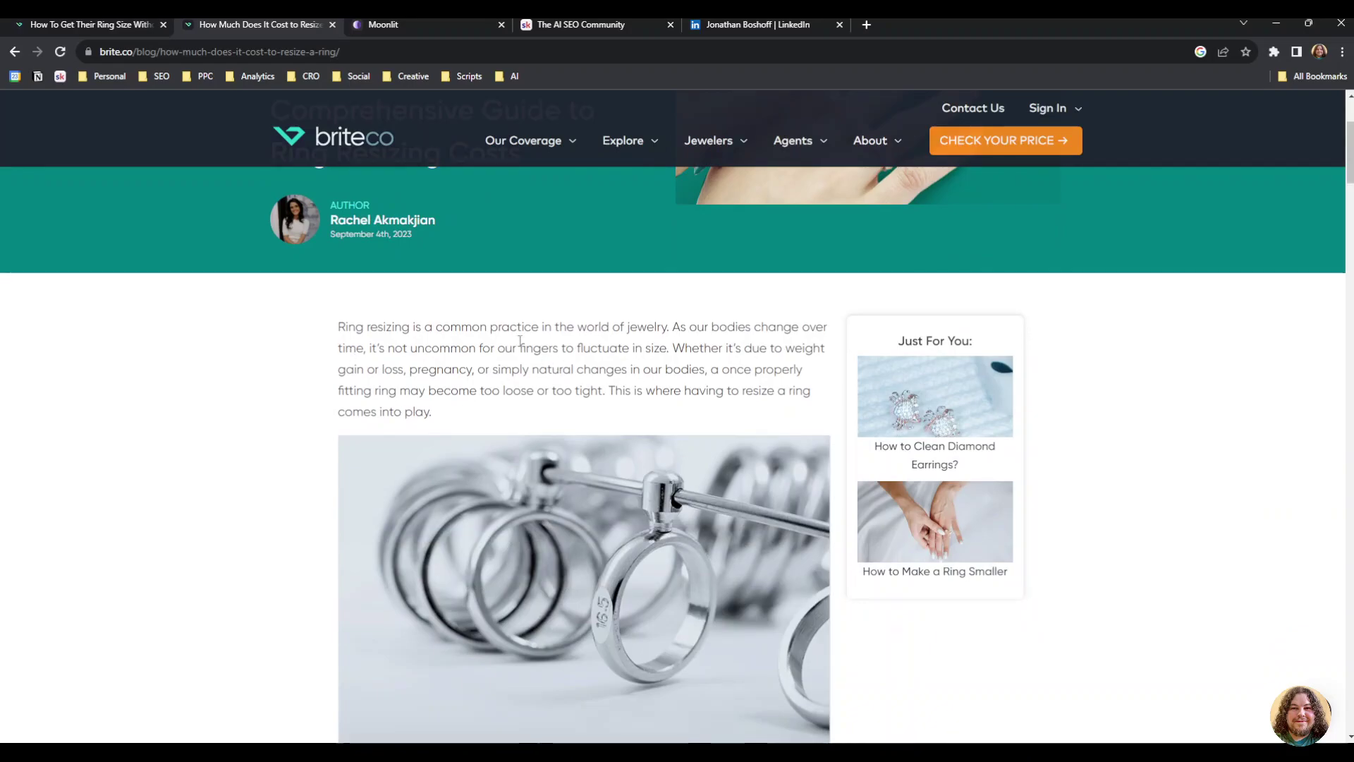
left_click_drag(519, 348, 696, 383)
left_click(695, 385)
scroll(677, 387, "down", 10)
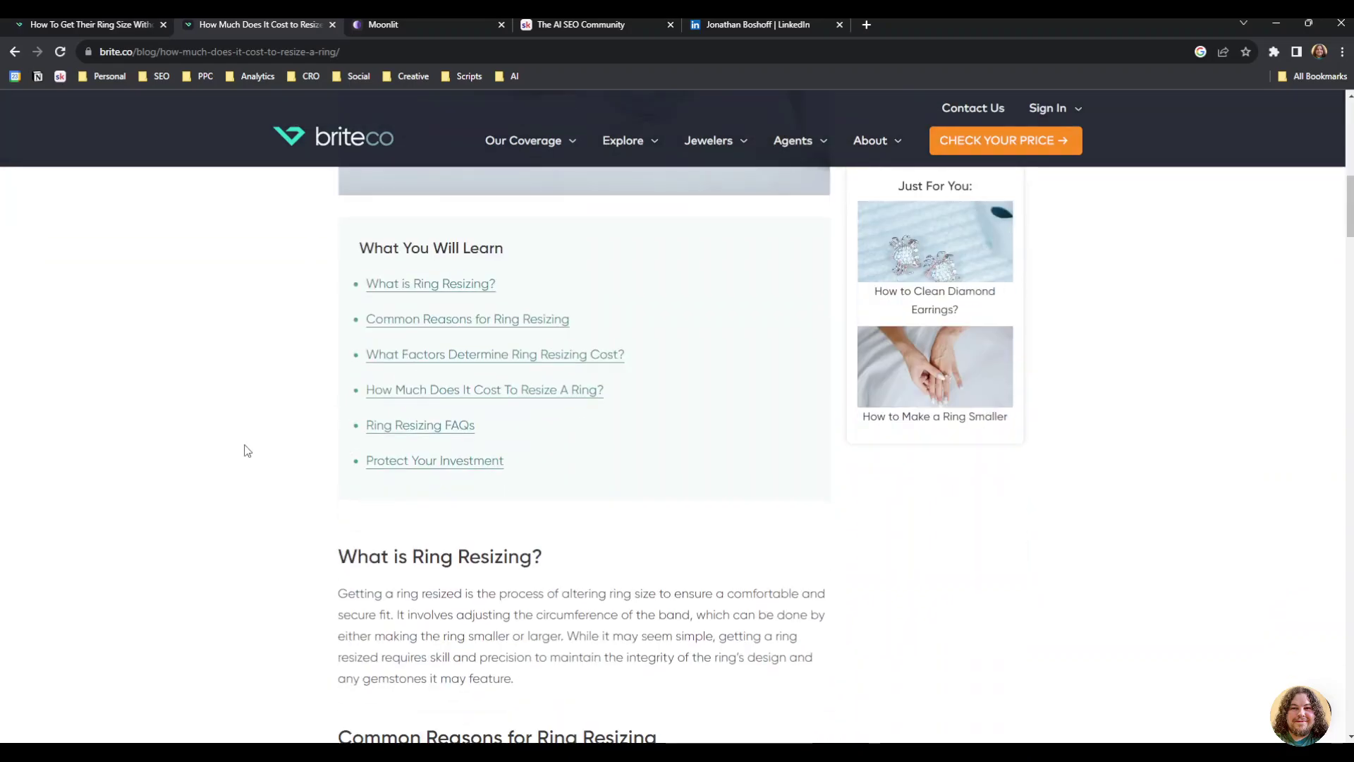
scroll(247, 446, "down", 7)
scroll(372, 414, "down", 7)
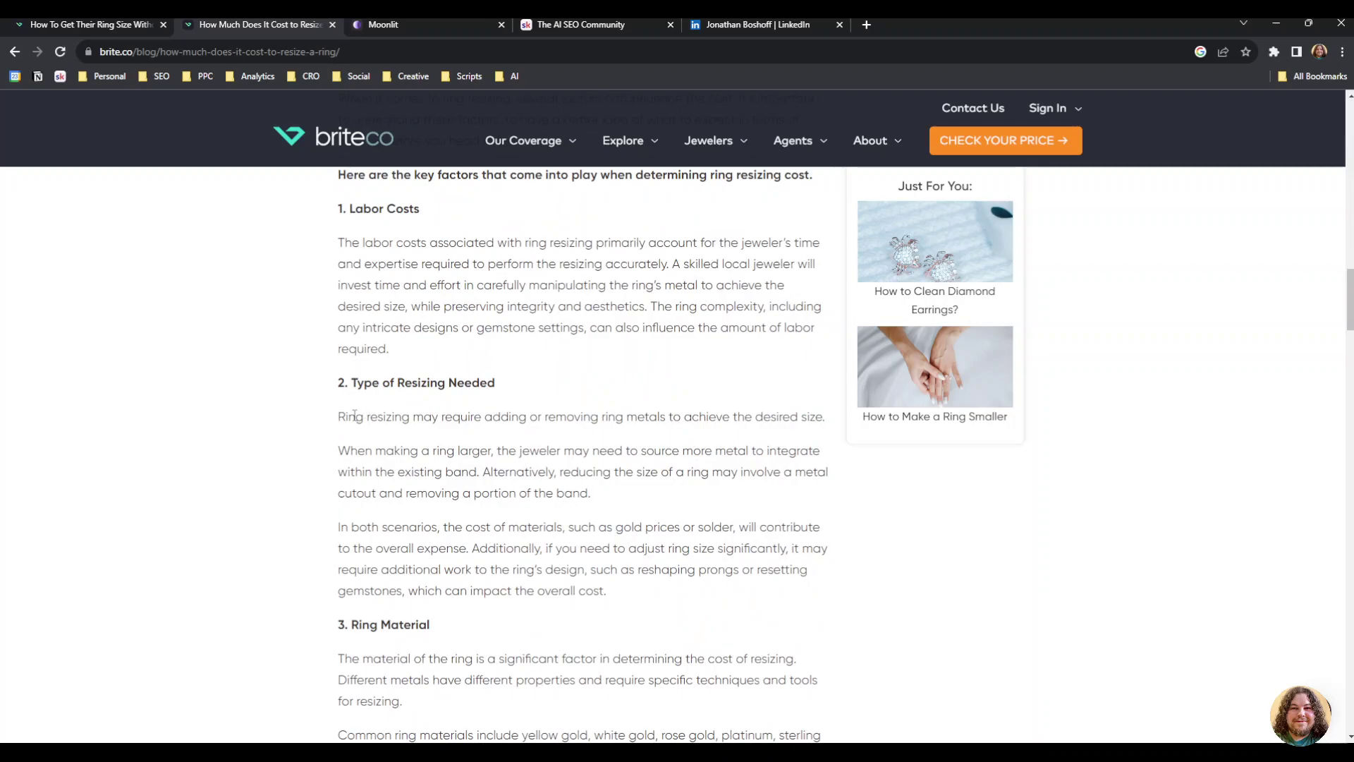
scroll(359, 414, "down", 2)
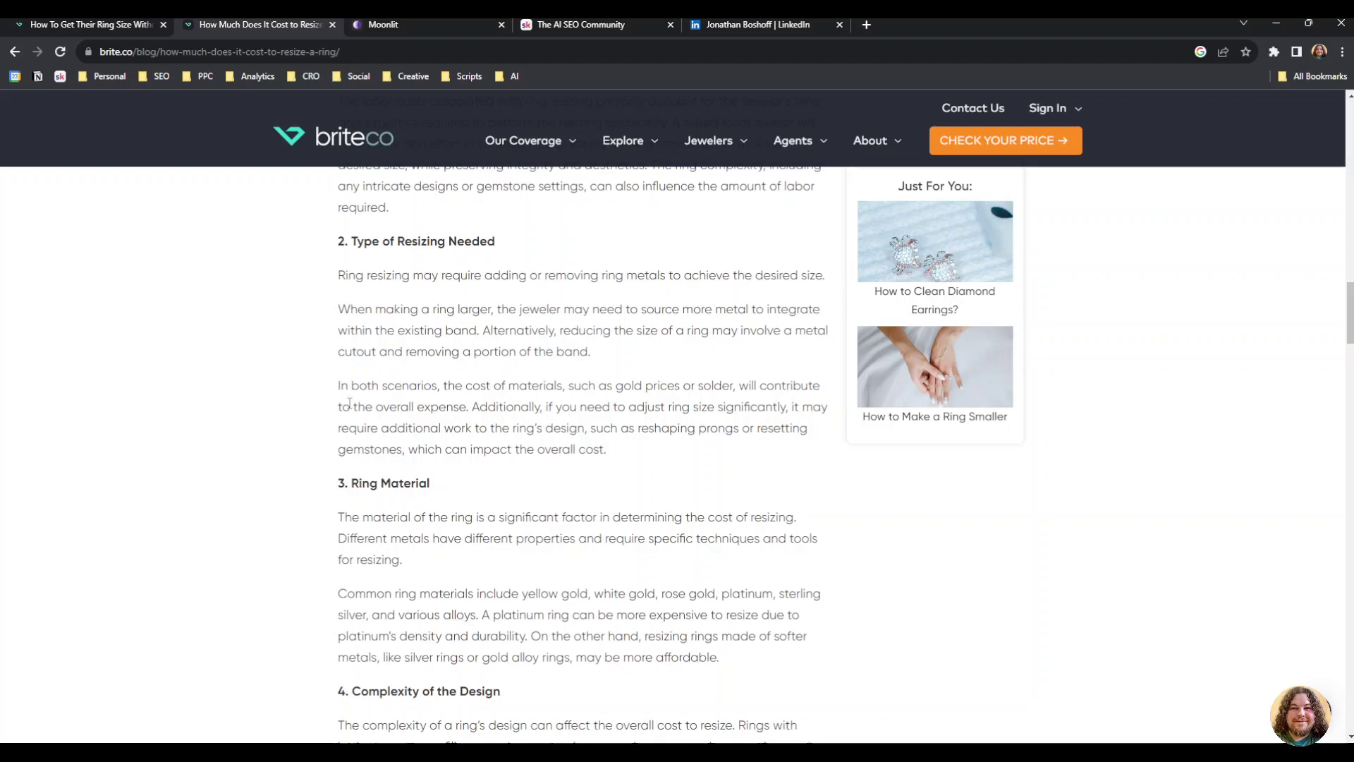
scroll(271, 531, "down", 4)
scroll(270, 530, "down", 4)
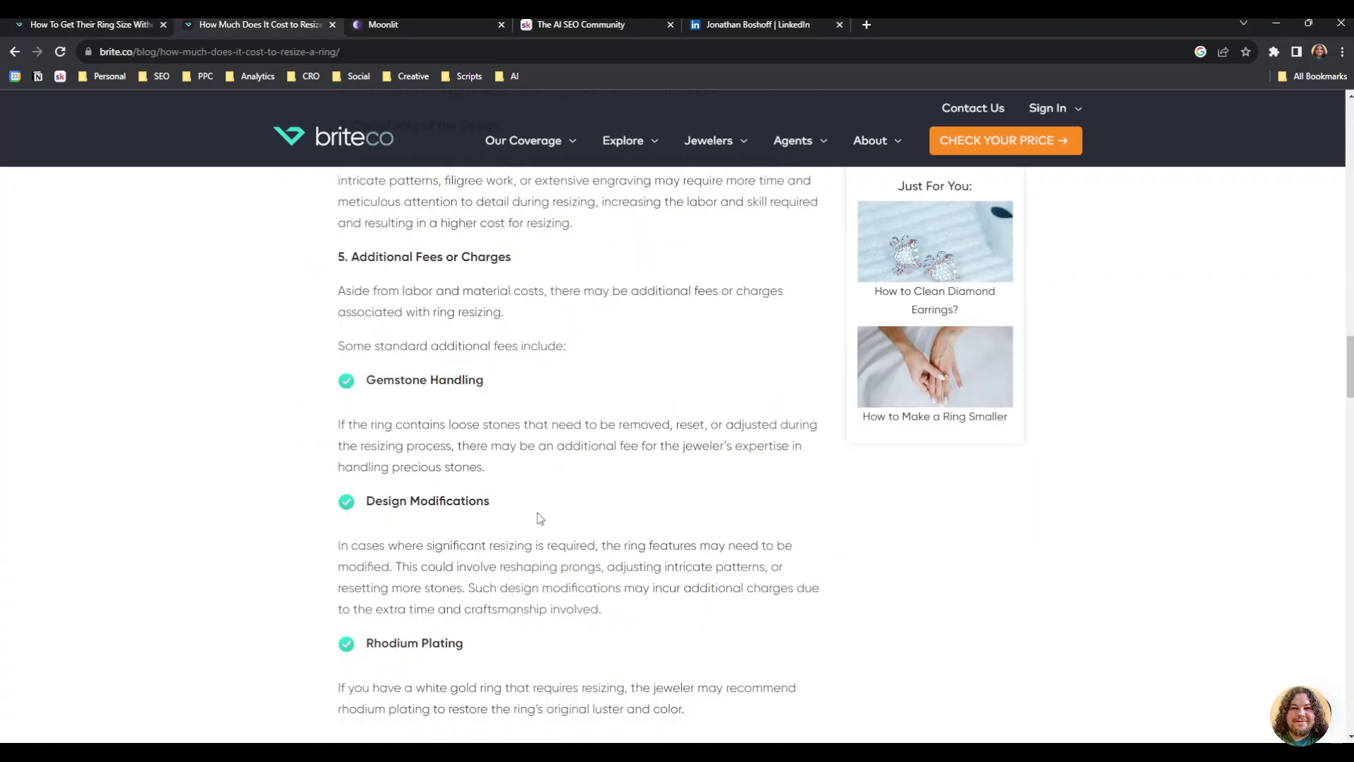
Step: Return to the title of the resizing cost article and mark its phrase "Ring Resizing Costs", then clear the selection
scroll(534, 507, "up", 15)
scroll(535, 507, "up", 10)
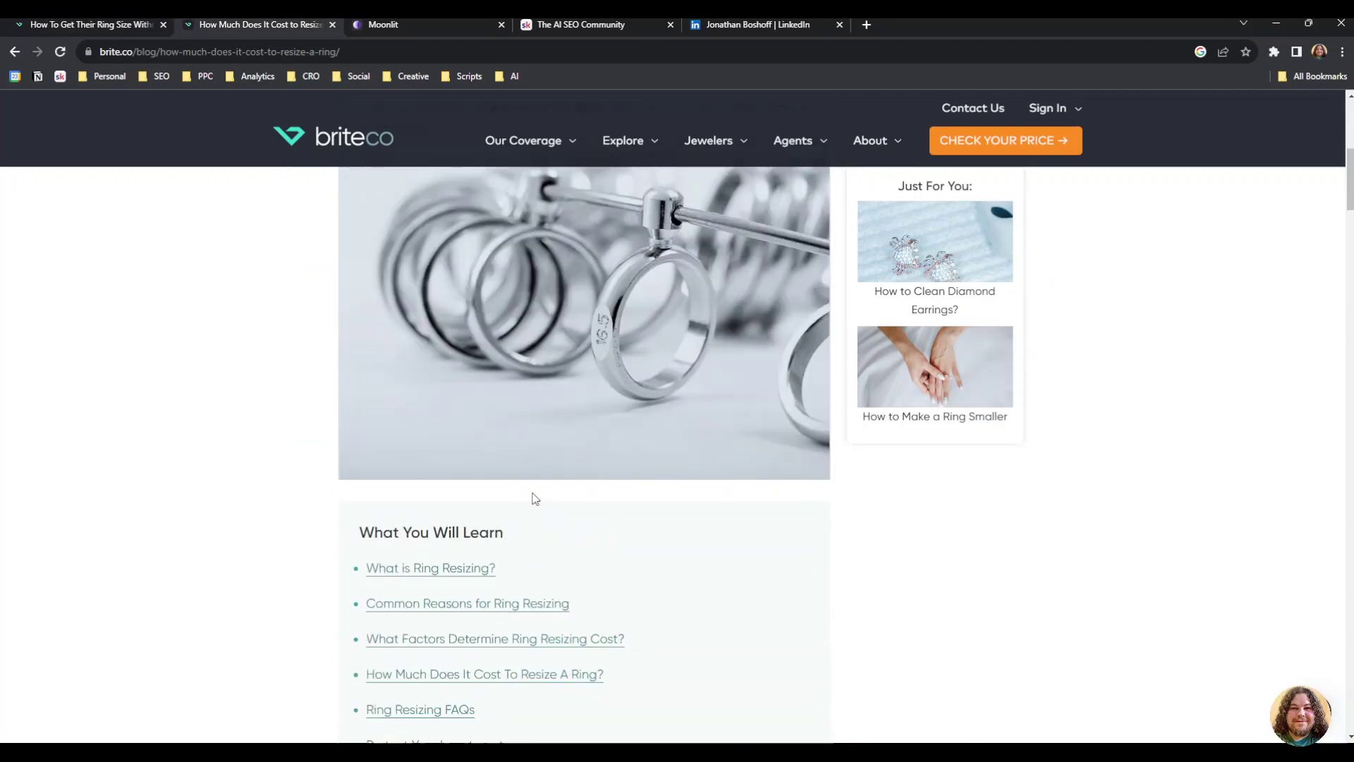
left_click_drag(523, 366, 261, 376)
left_click(261, 376)
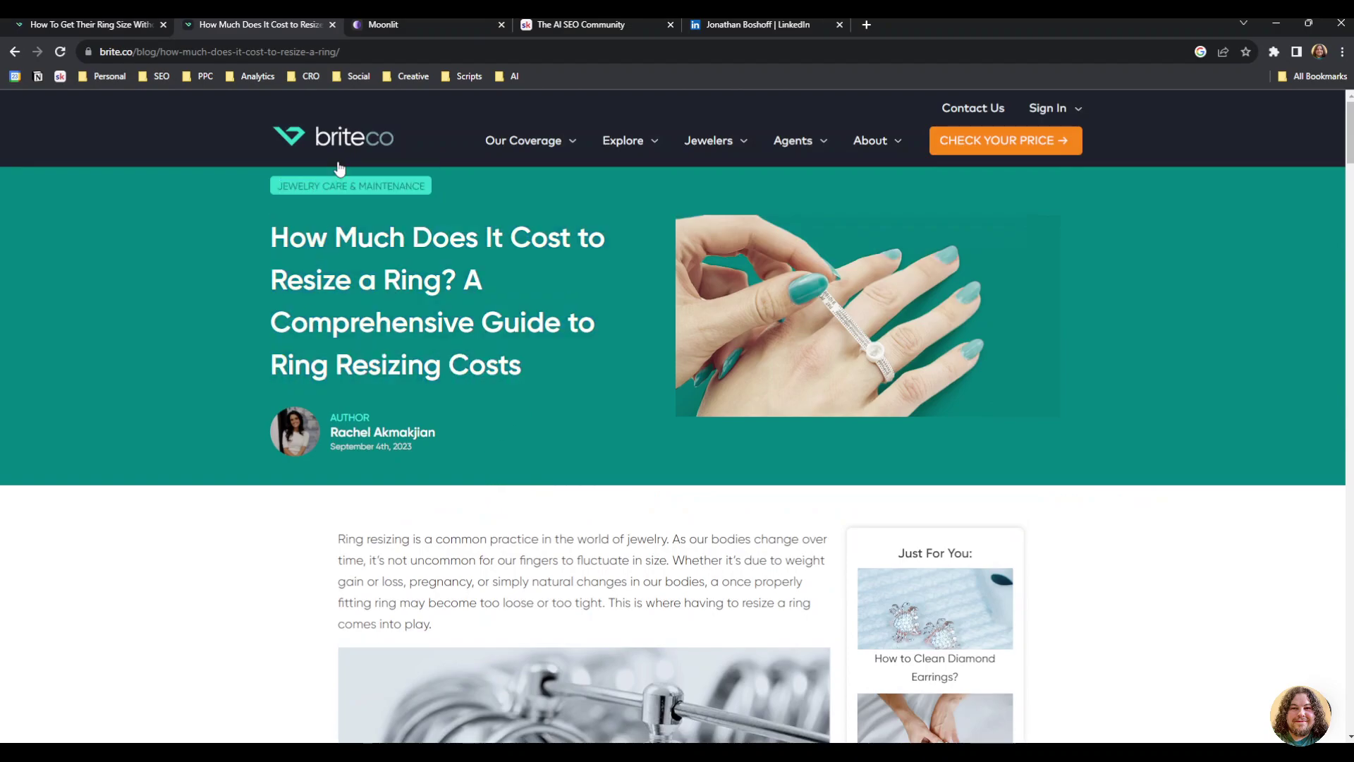
Step: Switch to Moonlit, check the Anchor Text Recommender's linked page, target keyword "ring resizing costs" and page content URL, and run the test
left_click(374, 25)
left_click(710, 180)
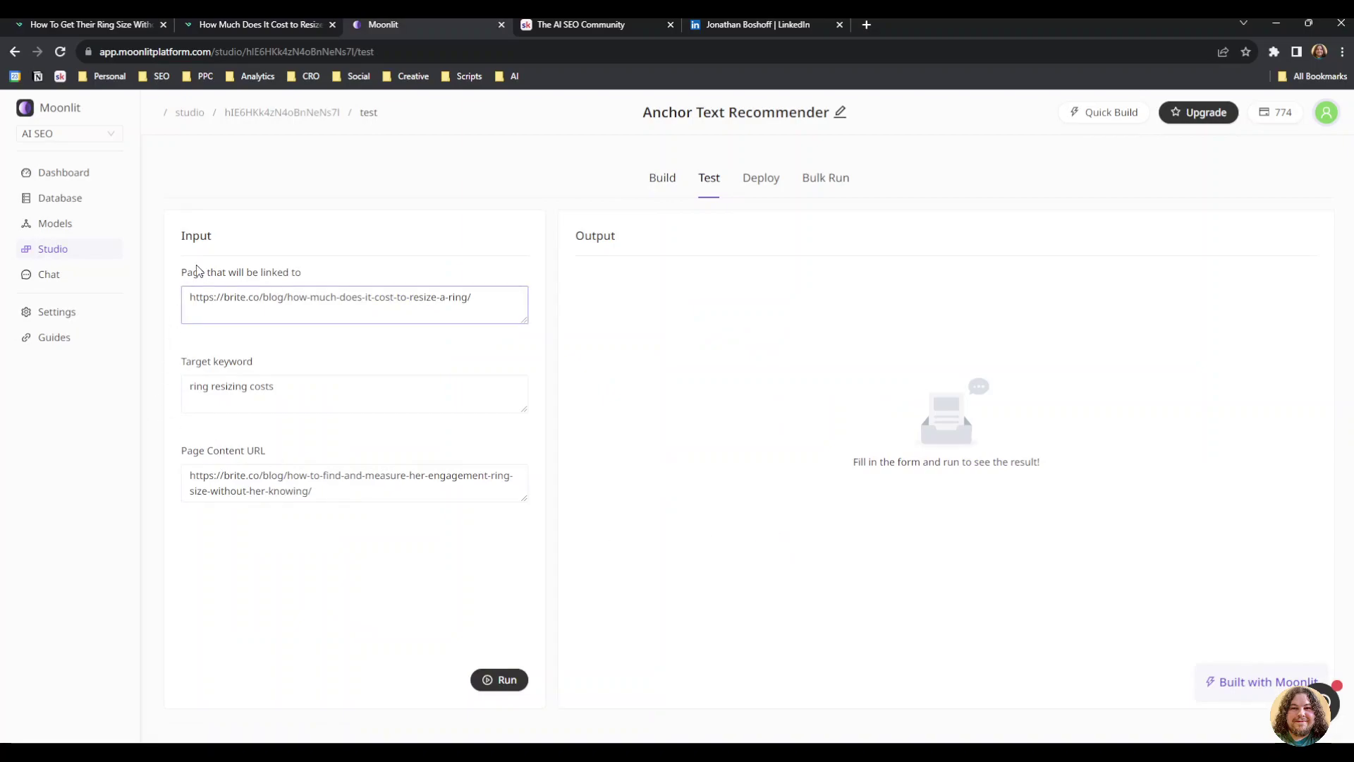
triple_click(214, 299)
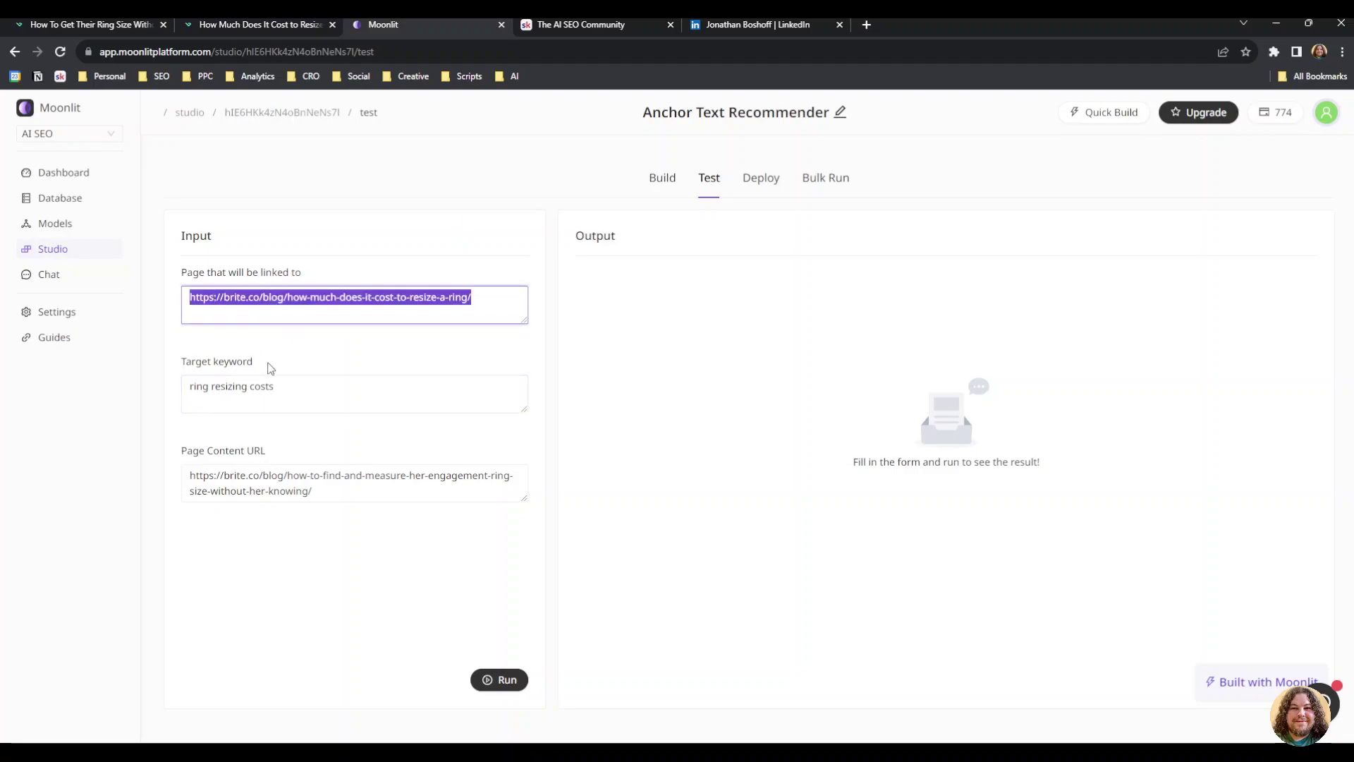
triple_click(233, 387)
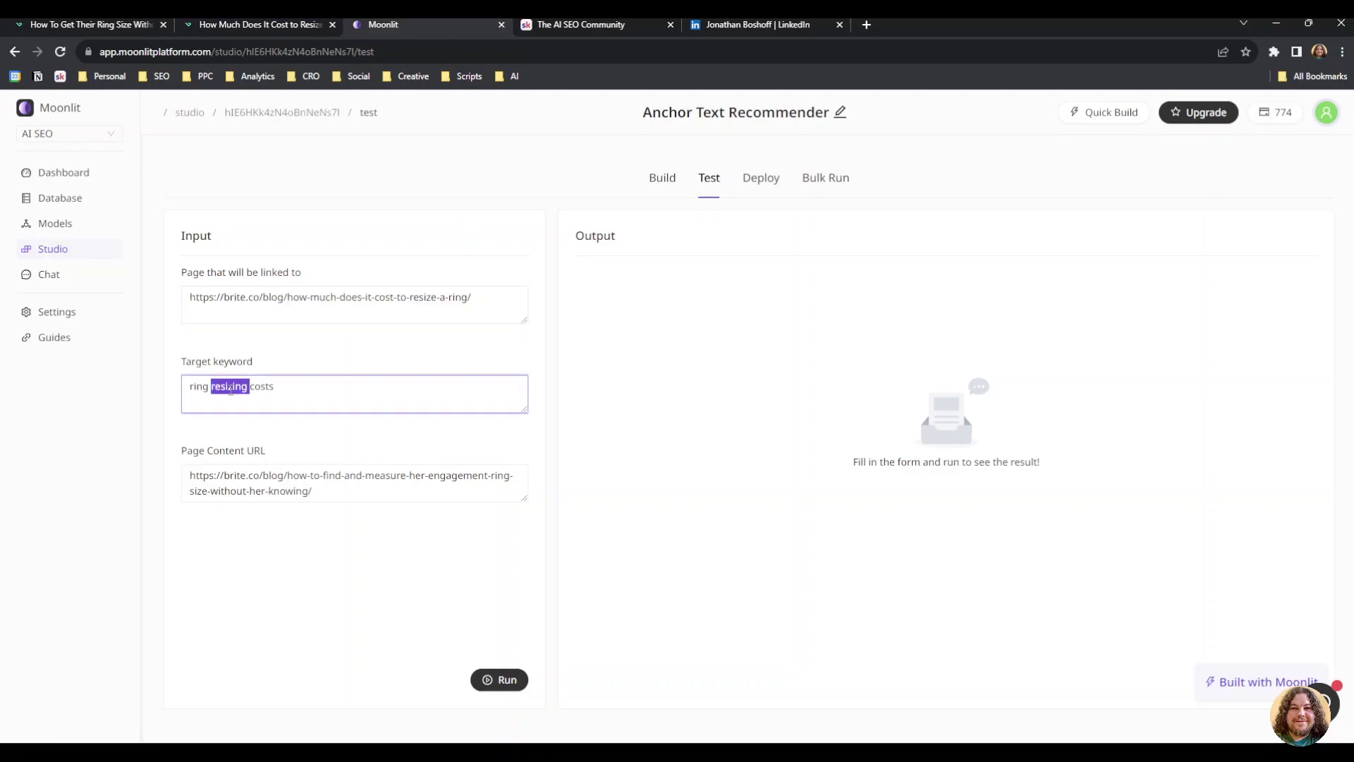
triple_click(220, 485)
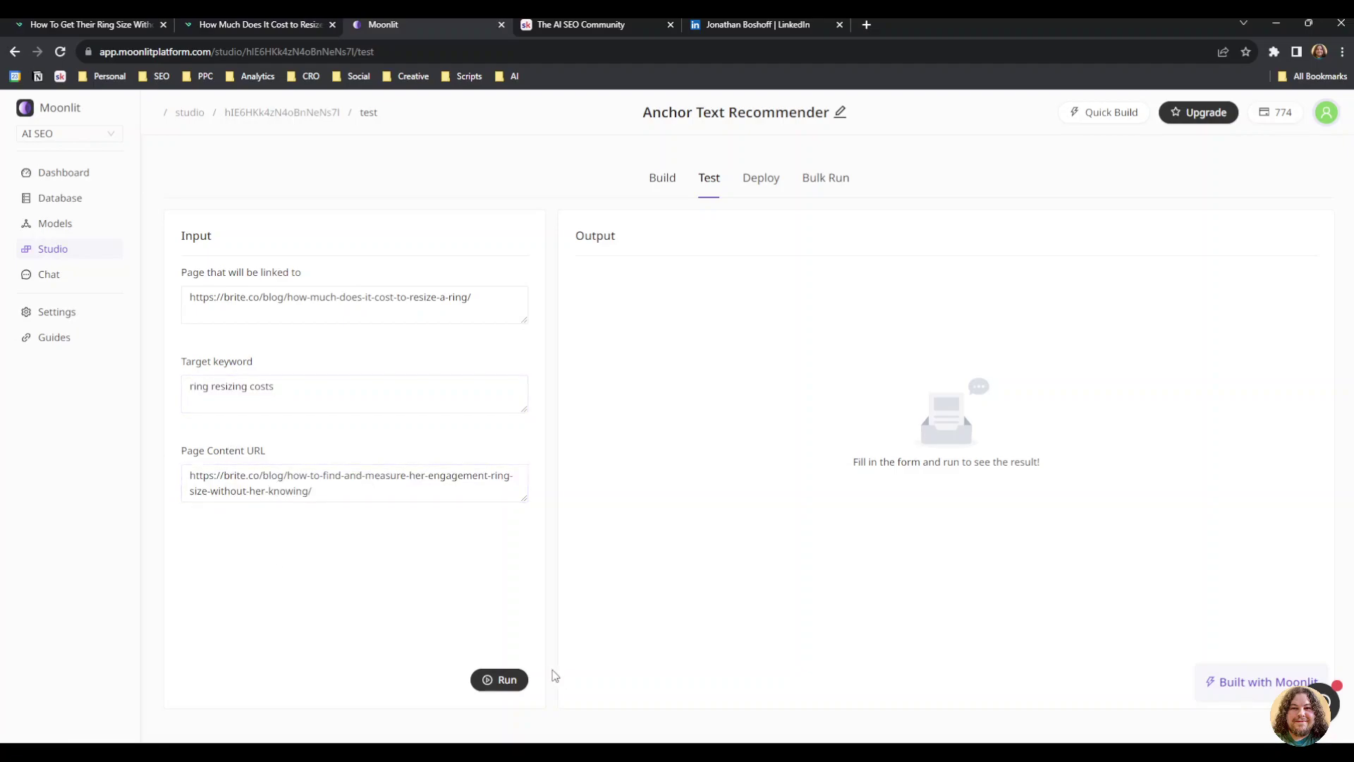
left_click(494, 681)
left_click(338, 494)
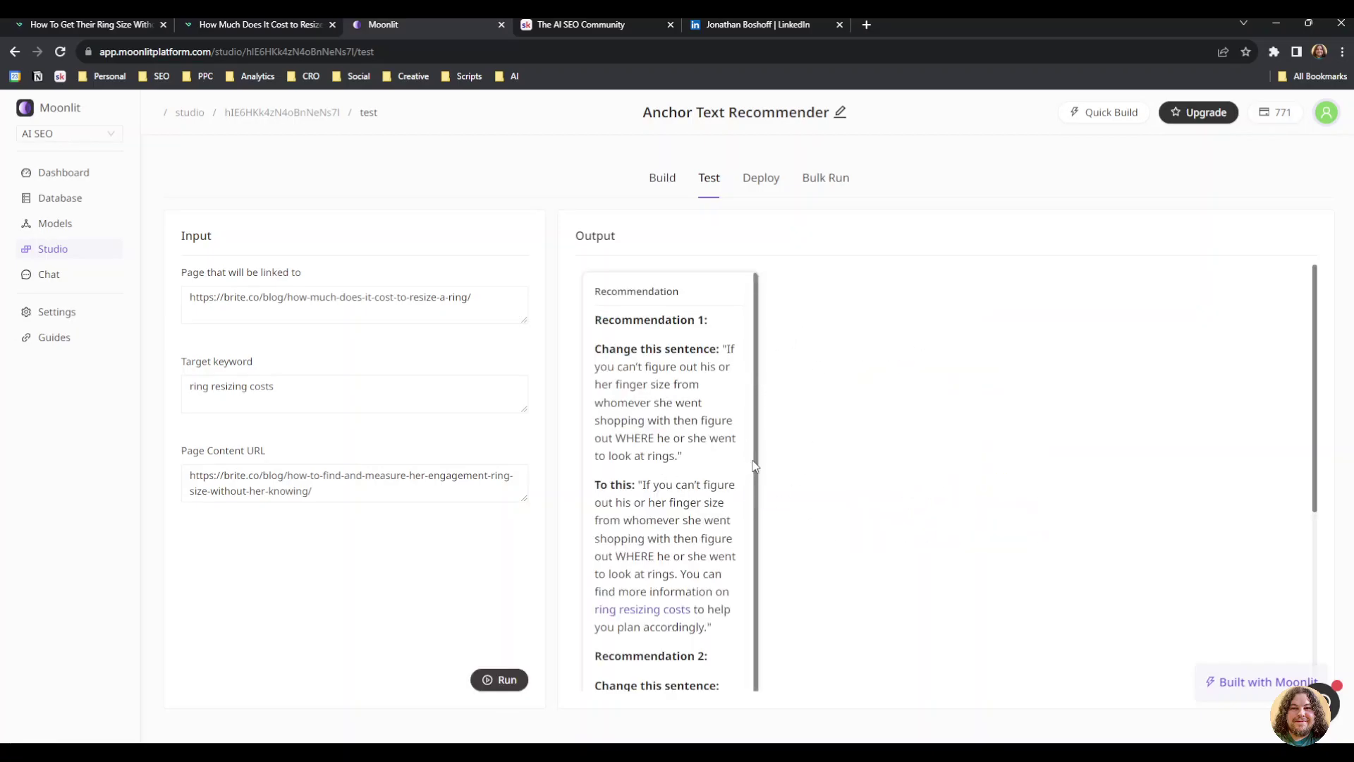
Step: Widen the recommendation output and review Recommendations 1 and 2 by highlighting their original and rewritten sentences
left_click_drag(756, 387, 1329, 383)
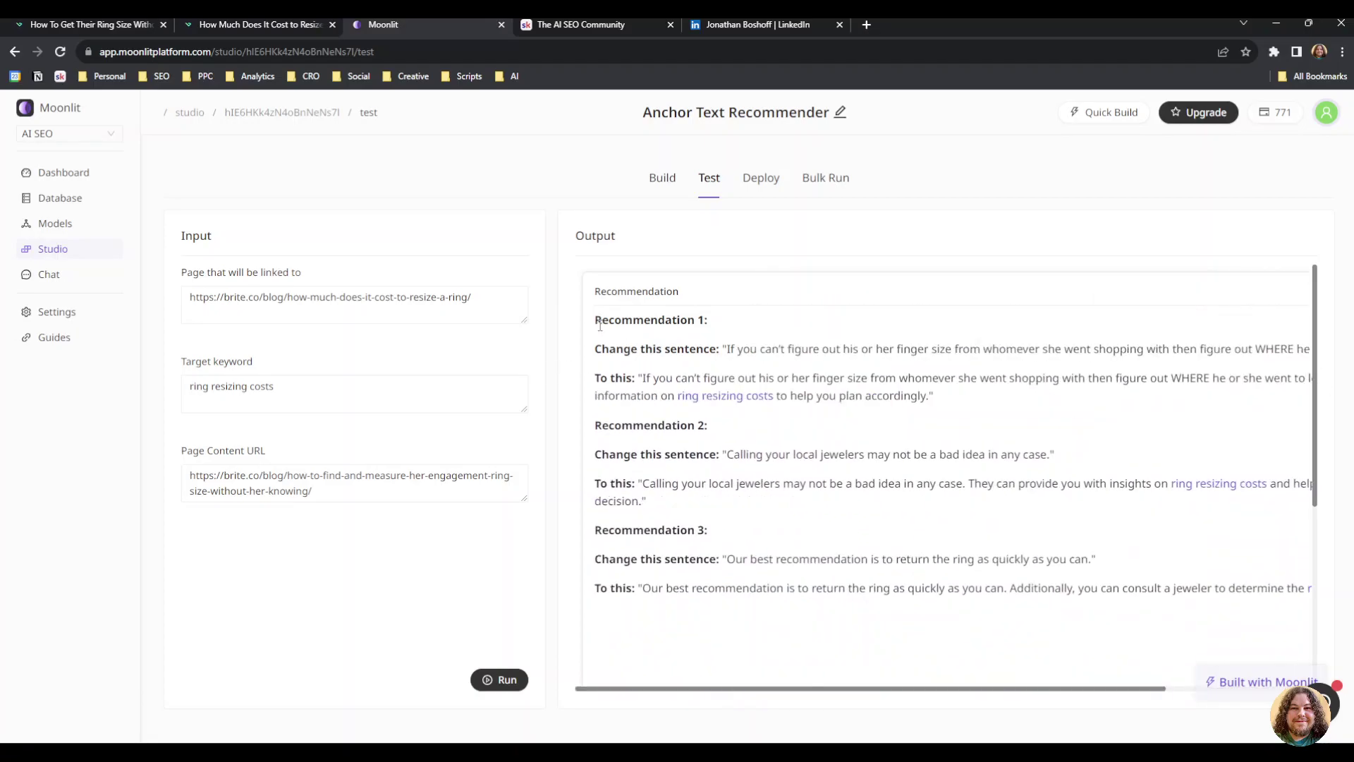
left_click_drag(593, 356, 975, 404)
left_click(931, 411)
left_click_drag(596, 423, 1123, 504)
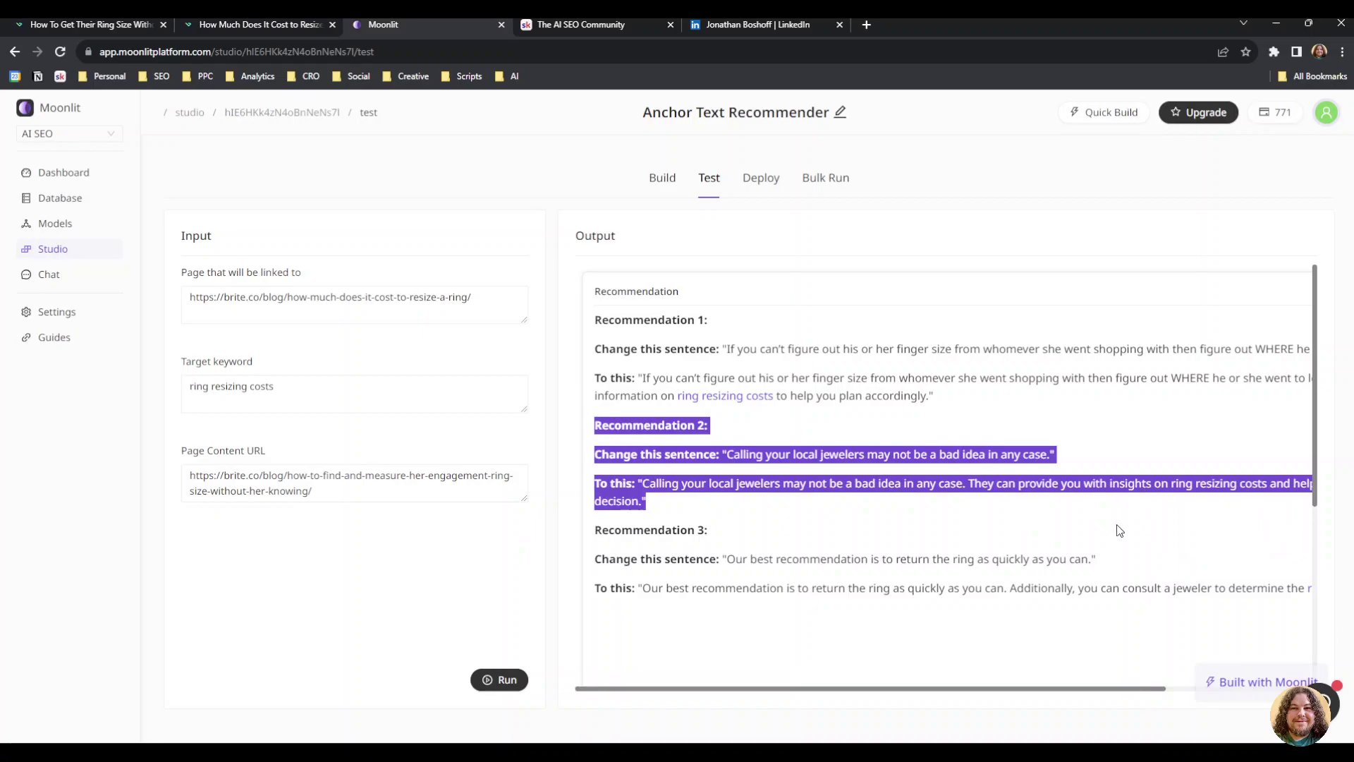
Step: Review Recommendation 3 by highlighting its original and rewritten sentences, and examine the linked anchor text across the full output width
scroll(642, 611, "down", 3)
scroll(635, 607, "up", 3)
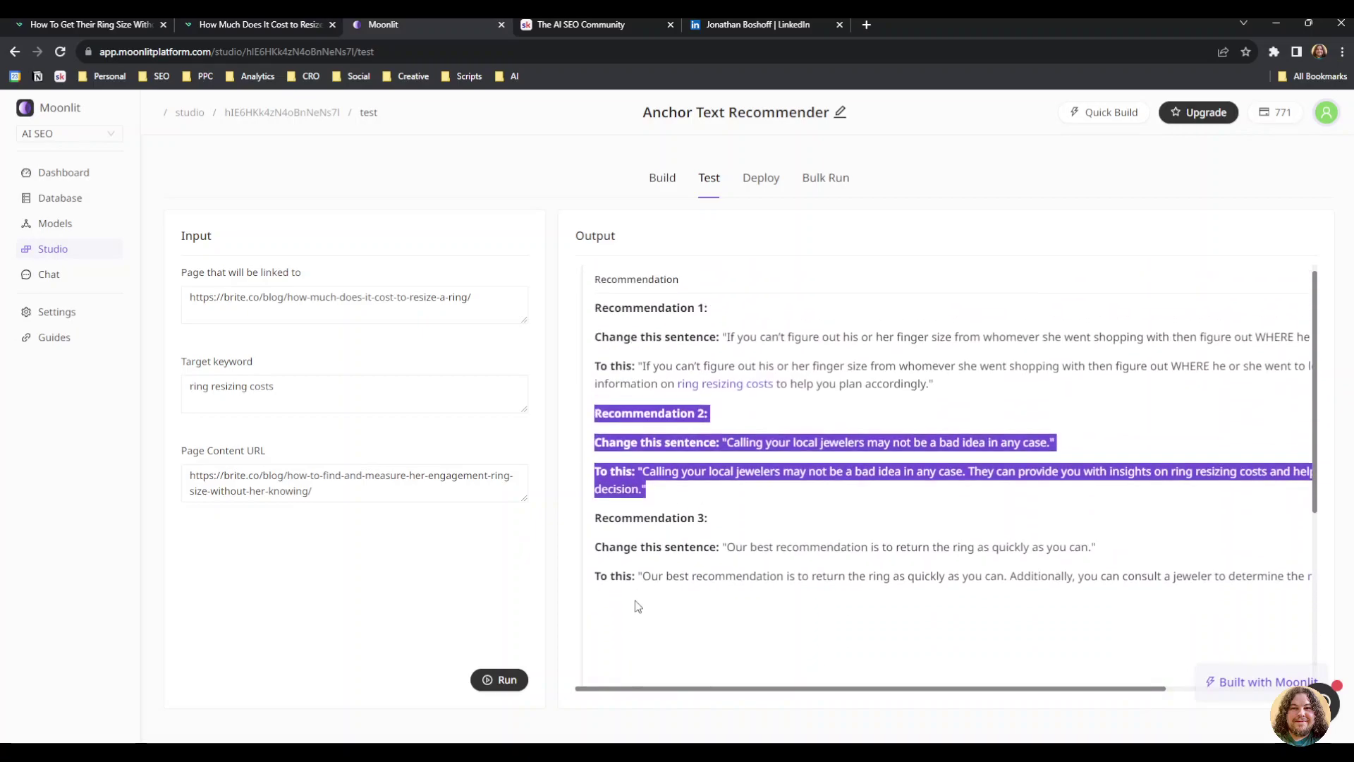
left_click_drag(598, 526, 1264, 580)
left_click(1263, 581)
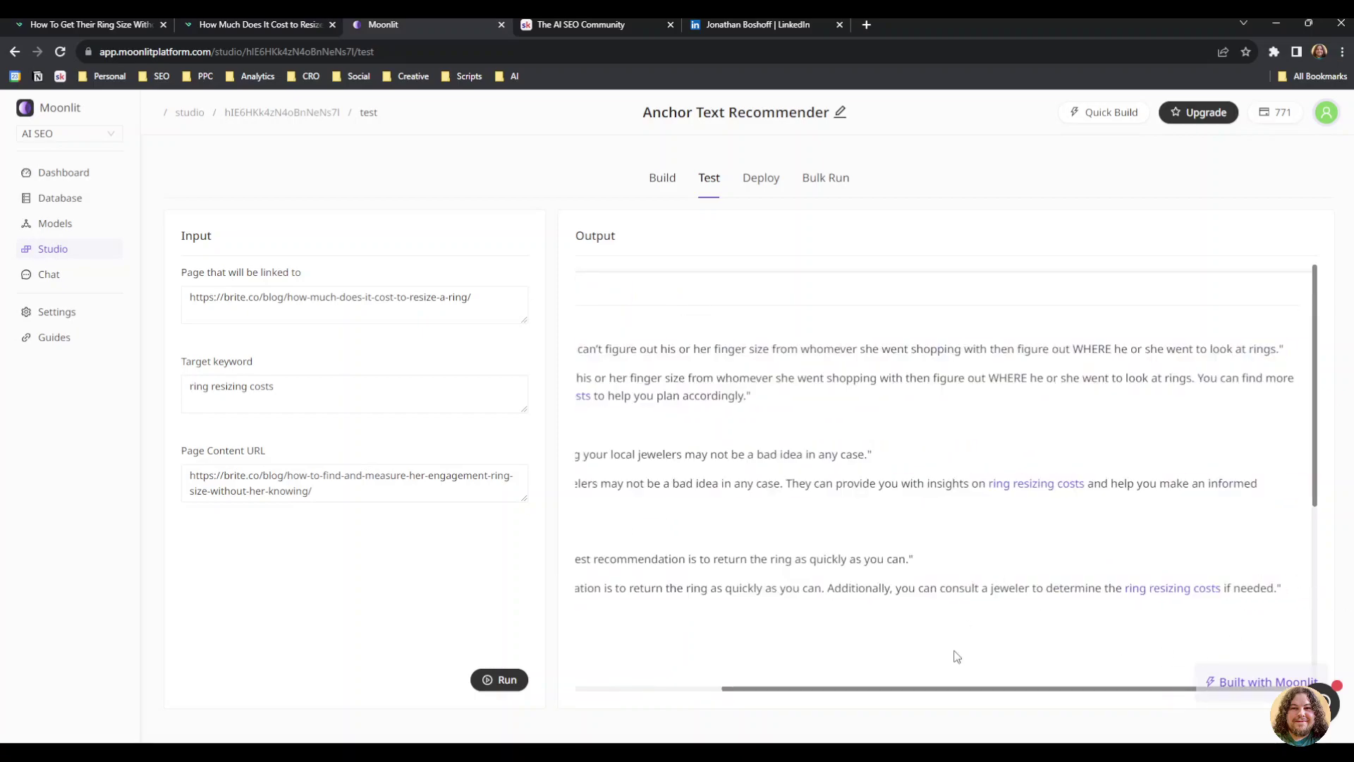
left_click_drag(933, 697, 985, 698)
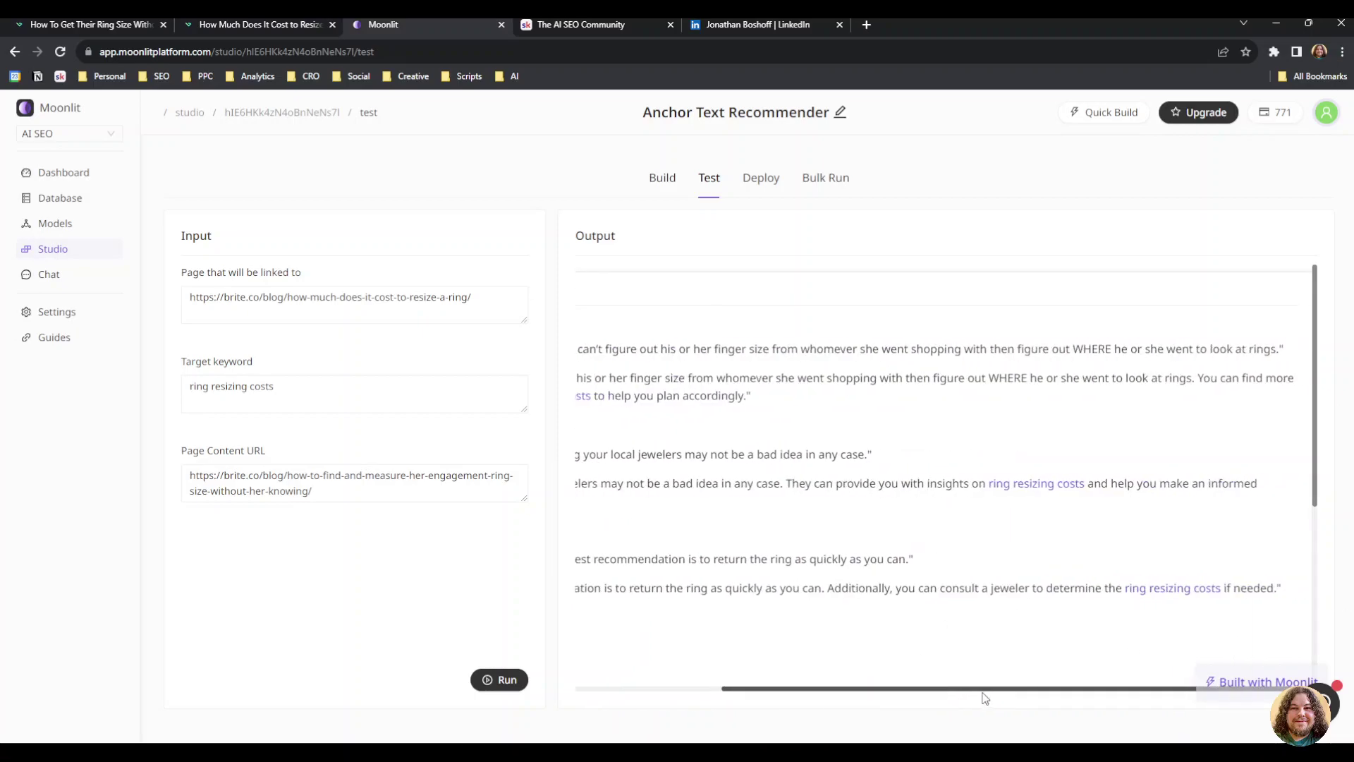
triple_click(720, 561)
left_click(799, 596)
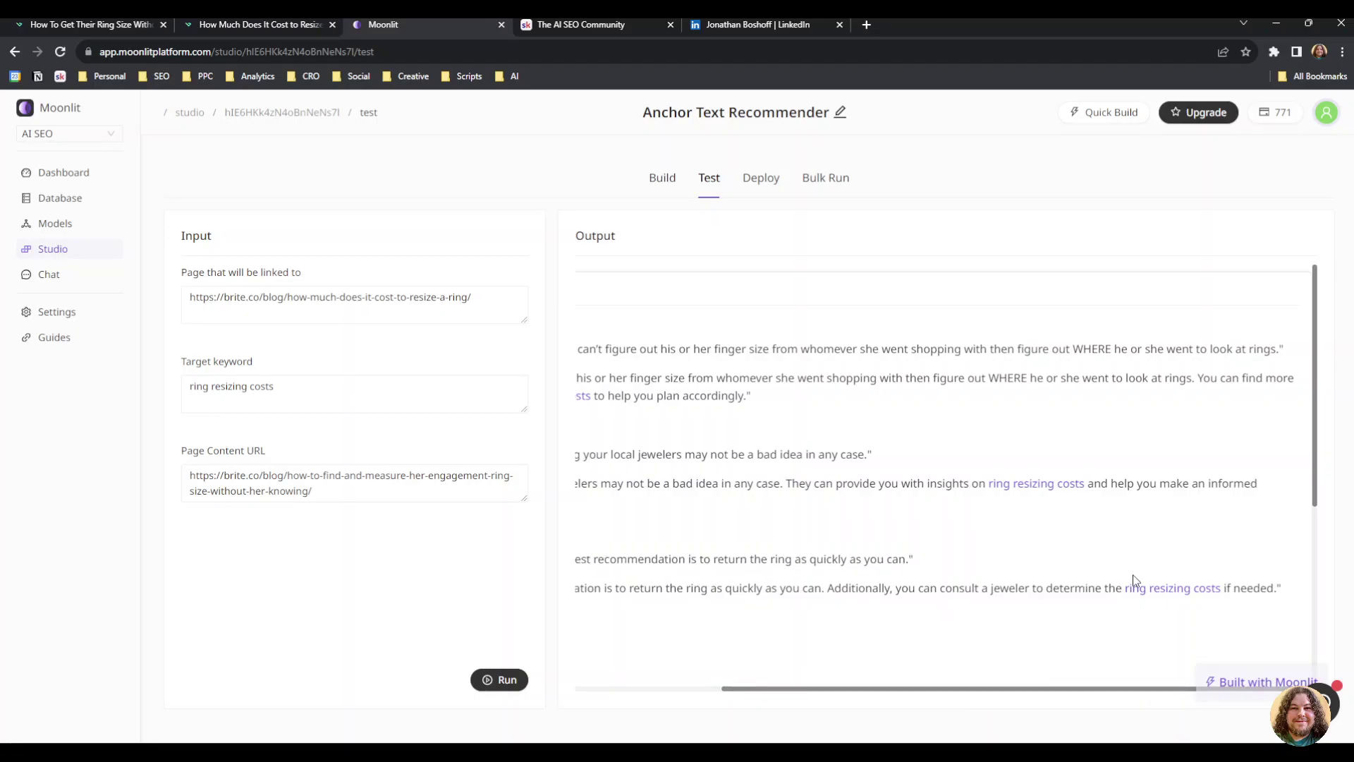
left_click_drag(945, 711, 717, 650)
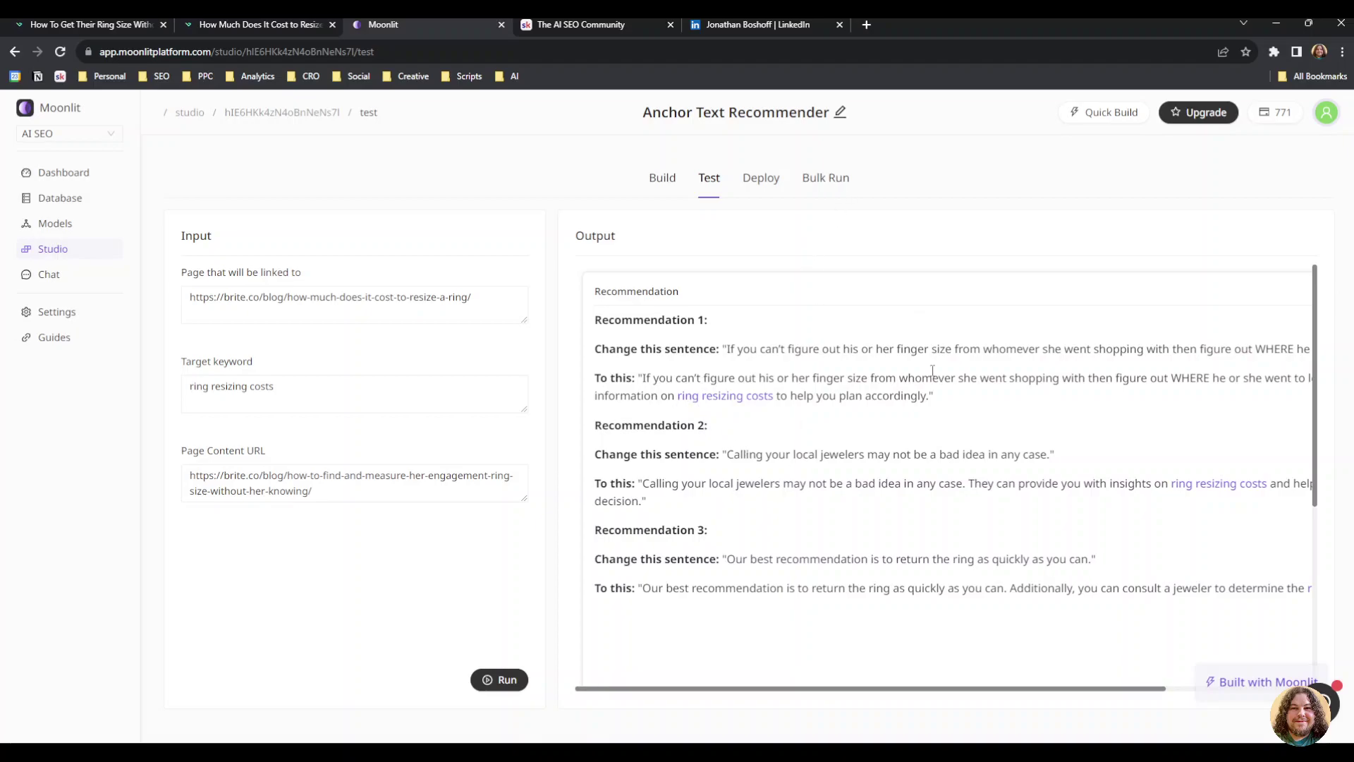
scroll(1013, 569, "down", 4)
scroll(1014, 569, "up", 4)
Step: Open the Anchor Text Recommender's build view and examine the text input nodes for linked page, page content URL and target keyword
left_click(663, 181)
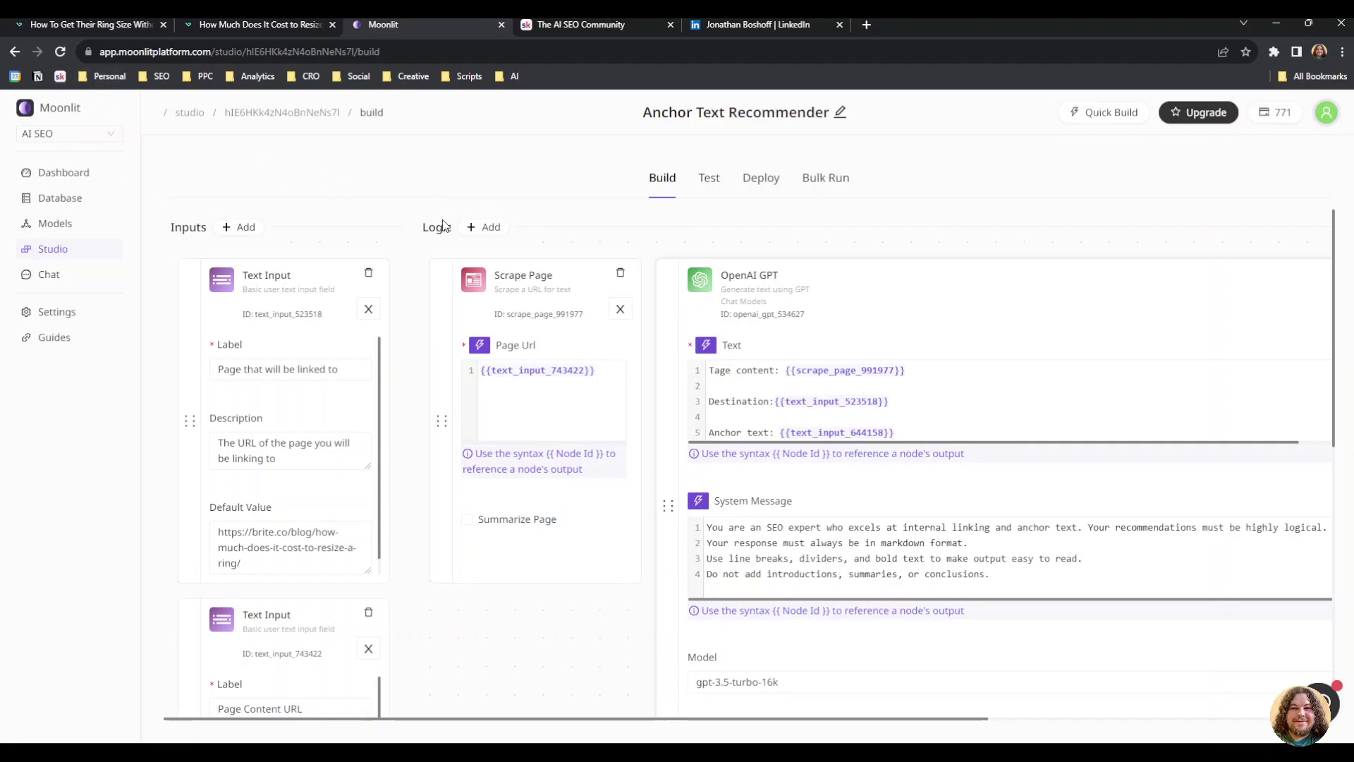
scroll(411, 342, "down", 3)
scroll(411, 352, "up", 3)
scroll(353, 640, "down", 6)
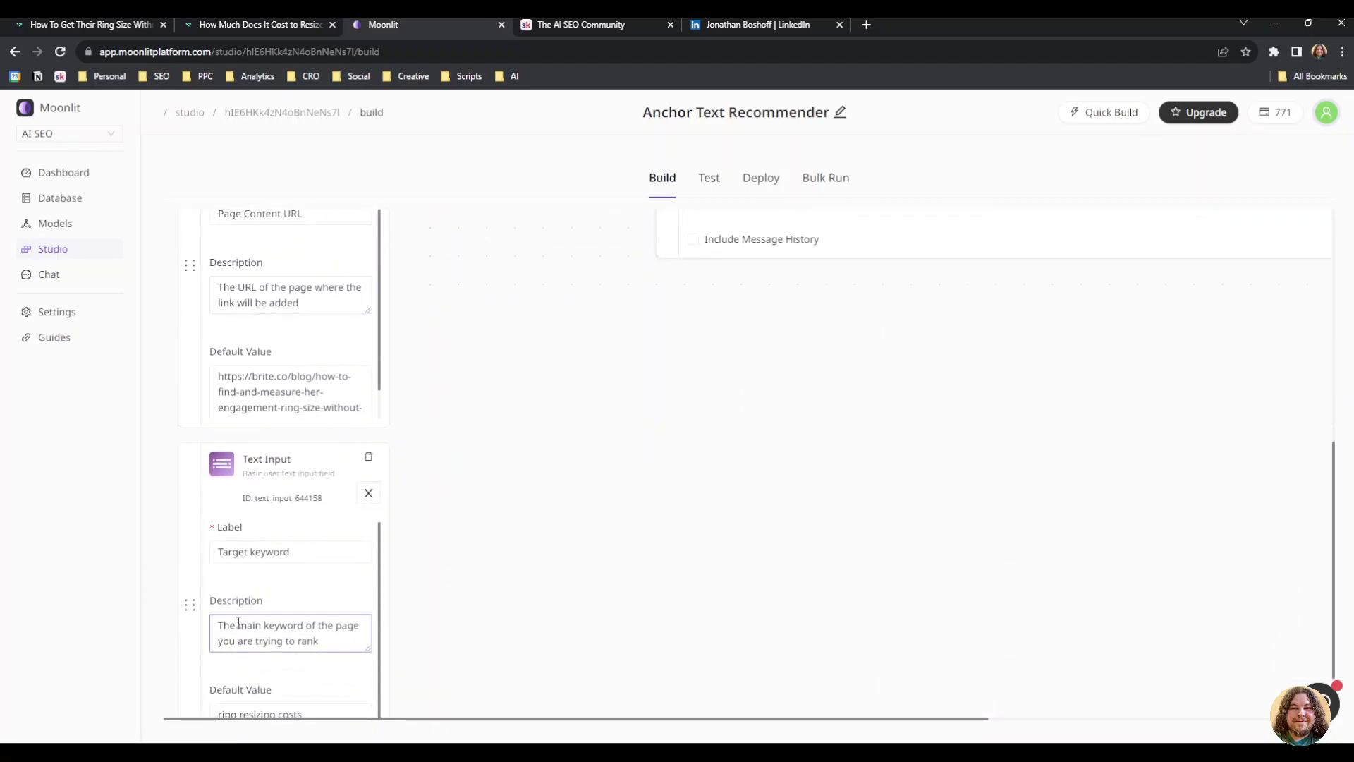
scroll(252, 290, "up", 5)
scroll(252, 290, "up", 2)
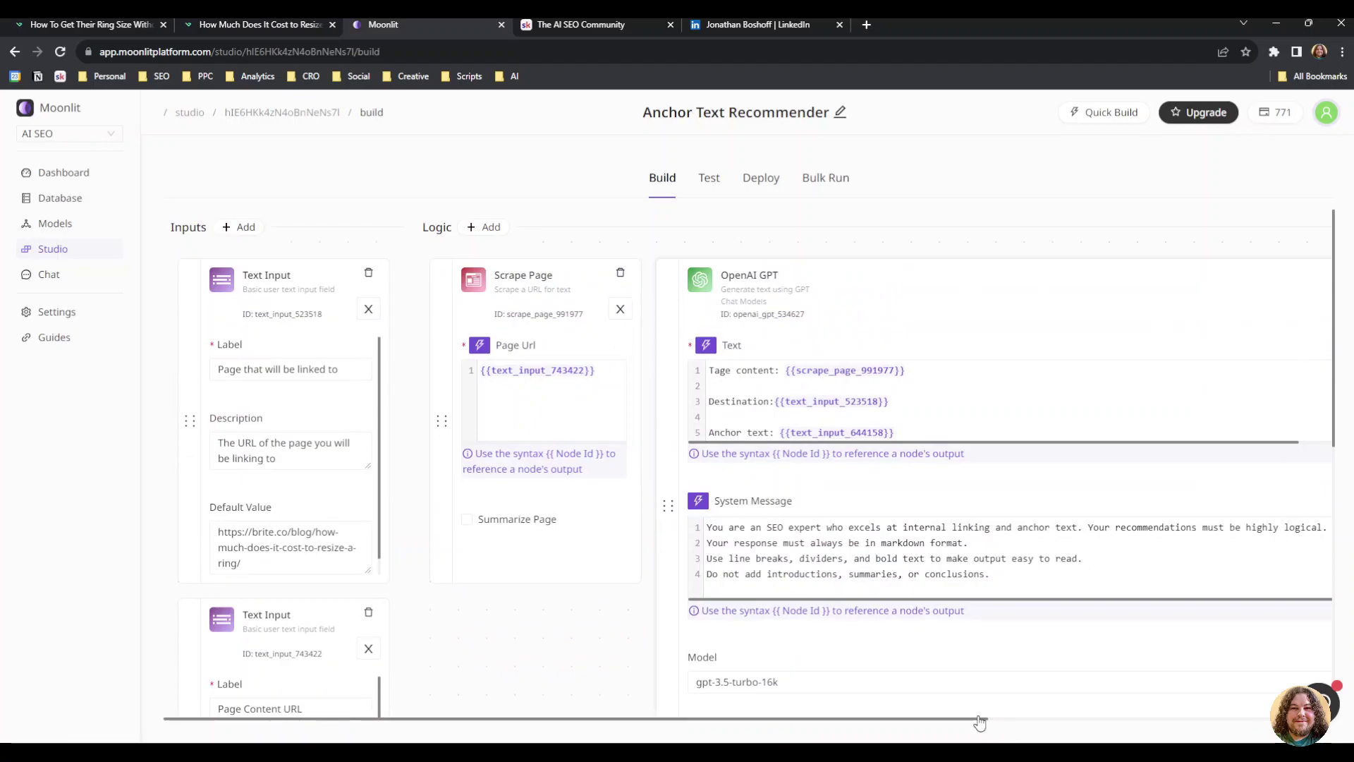
Step: Examine the OpenAI GPT node and the Text Output node on the build canvas, and collapse the GPT node's settings
left_click_drag(981, 727, 1288, 725)
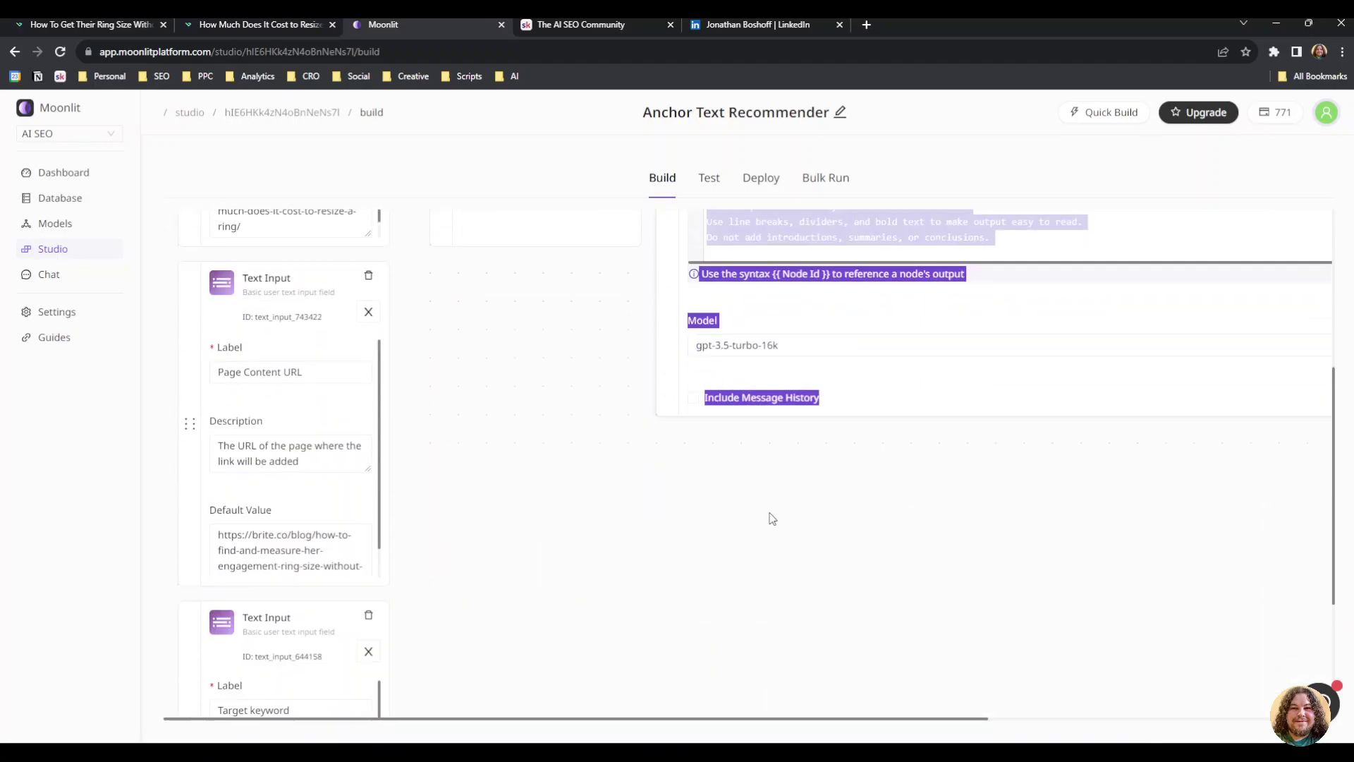
left_click(594, 285)
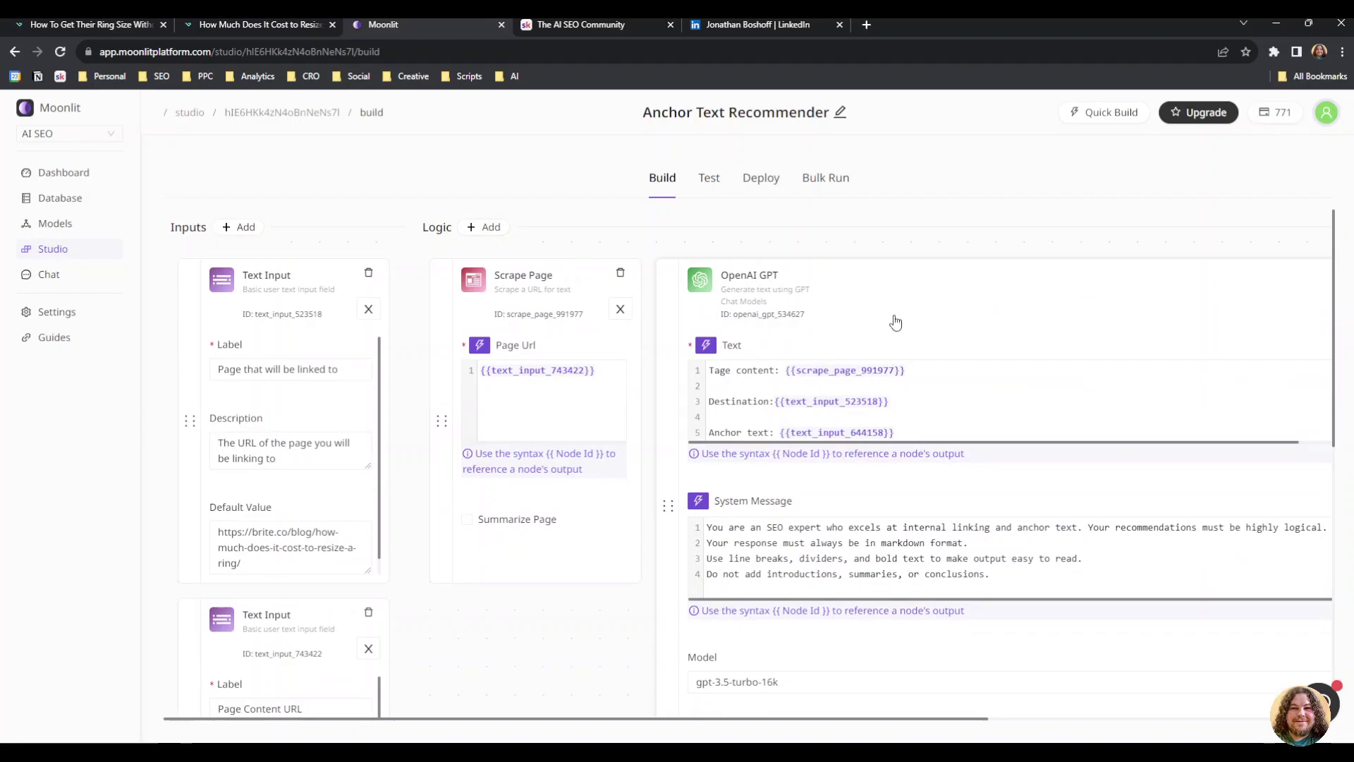
left_click_drag(622, 719, 907, 711)
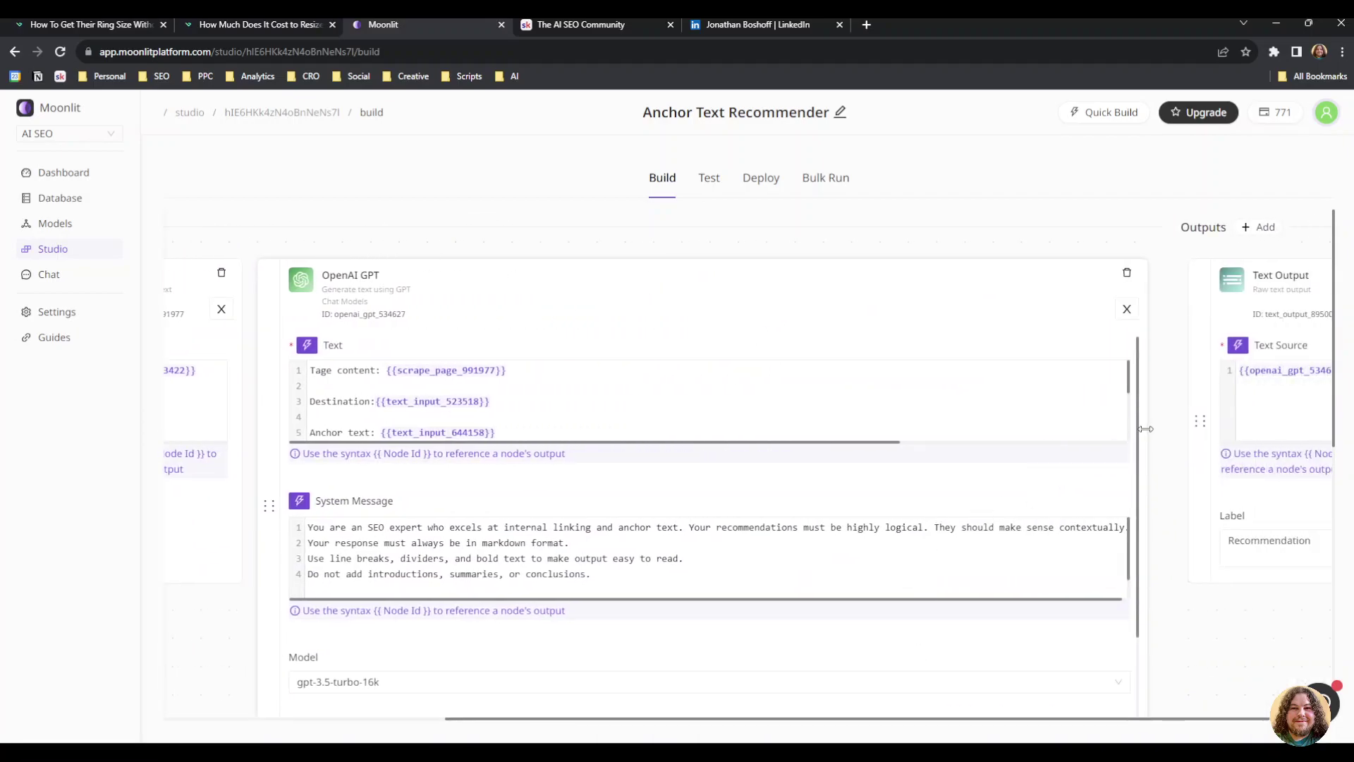
mouse_move(1142, 429)
left_mouse_down()
mouse_move(1030, 307)
mouse_move(1111, 307)
mouse_move(1129, 436)
left_mouse_up()
scroll(387, 385, "down", 2)
scroll(486, 403, "up", 2)
key("Escape")
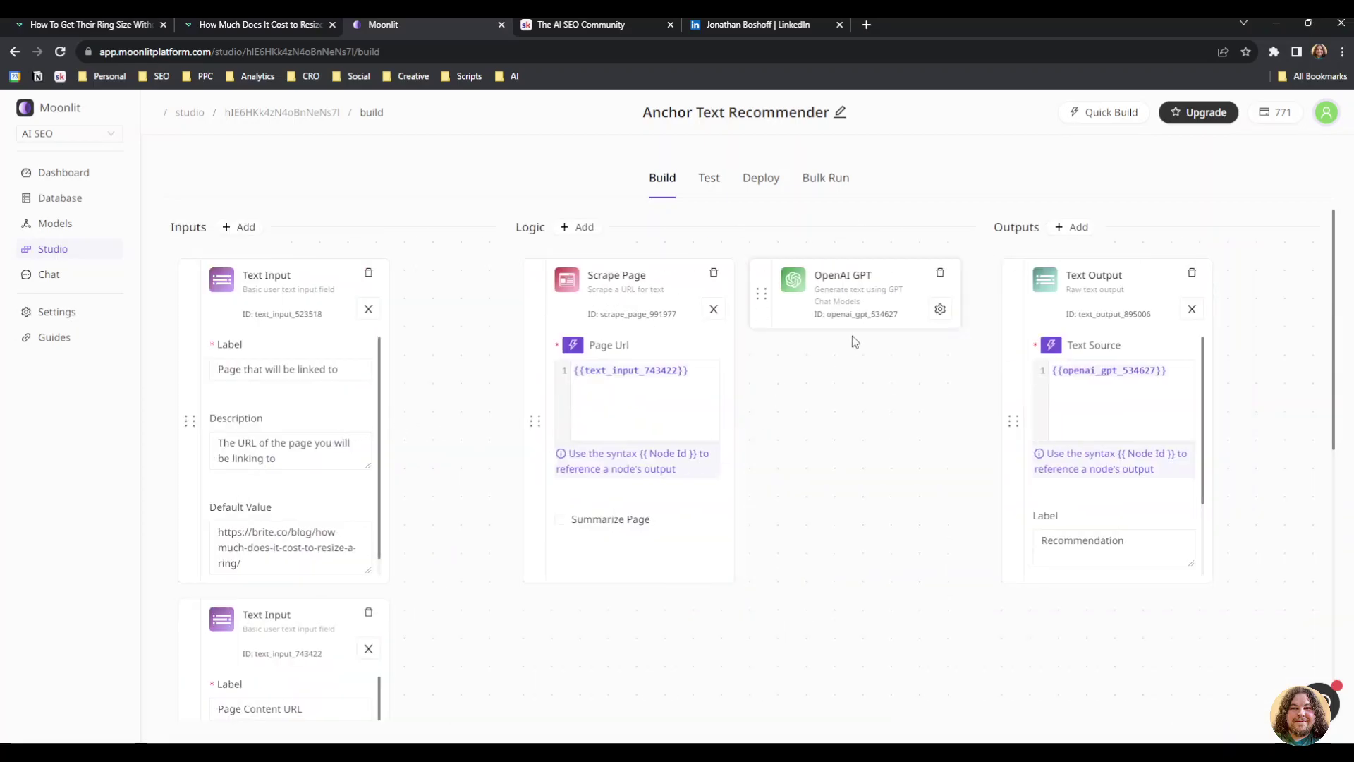
Step: Expand the OpenAI GPT node's settings and highlight its Text prompt down to the final instructions on headings, line breaks and dividers
left_click(943, 309)
left_click(958, 408)
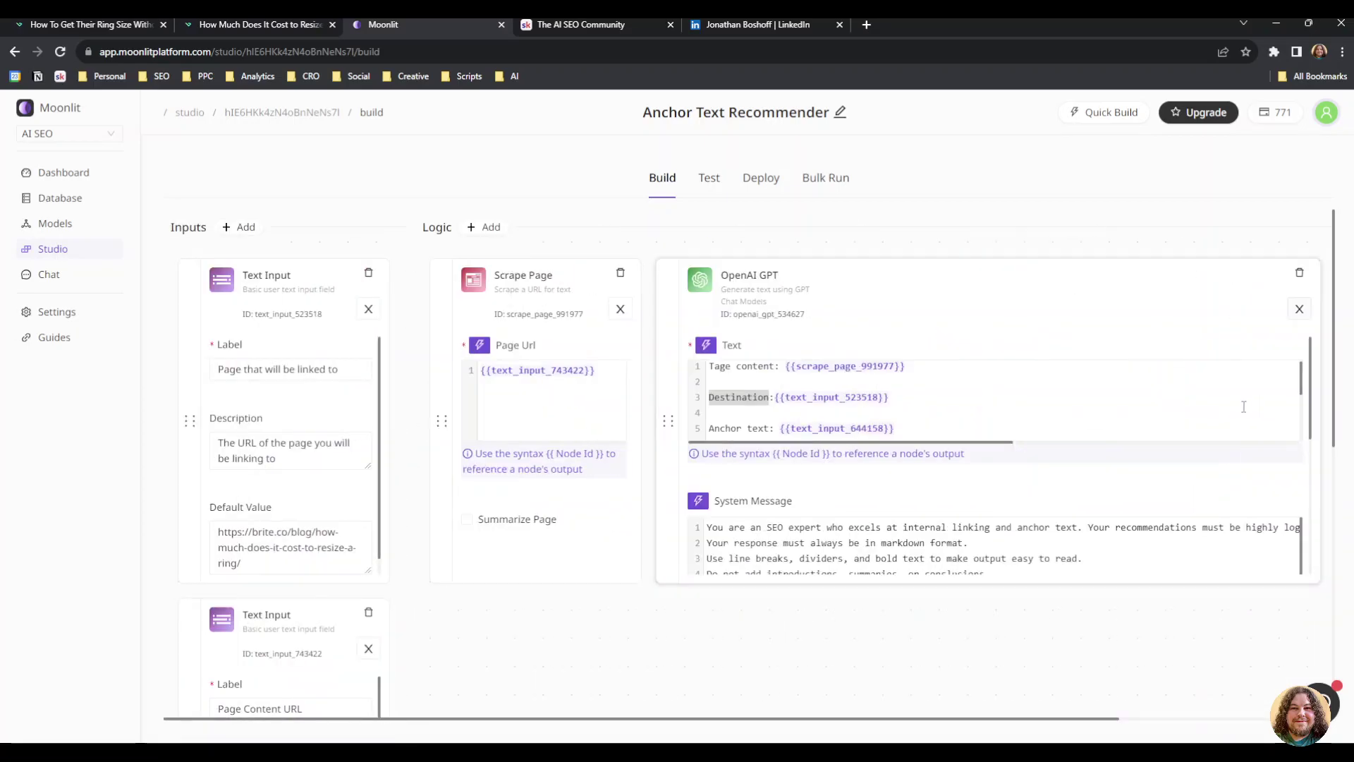
scroll(846, 410, "down", 2)
left_click_drag(769, 400, 852, 446)
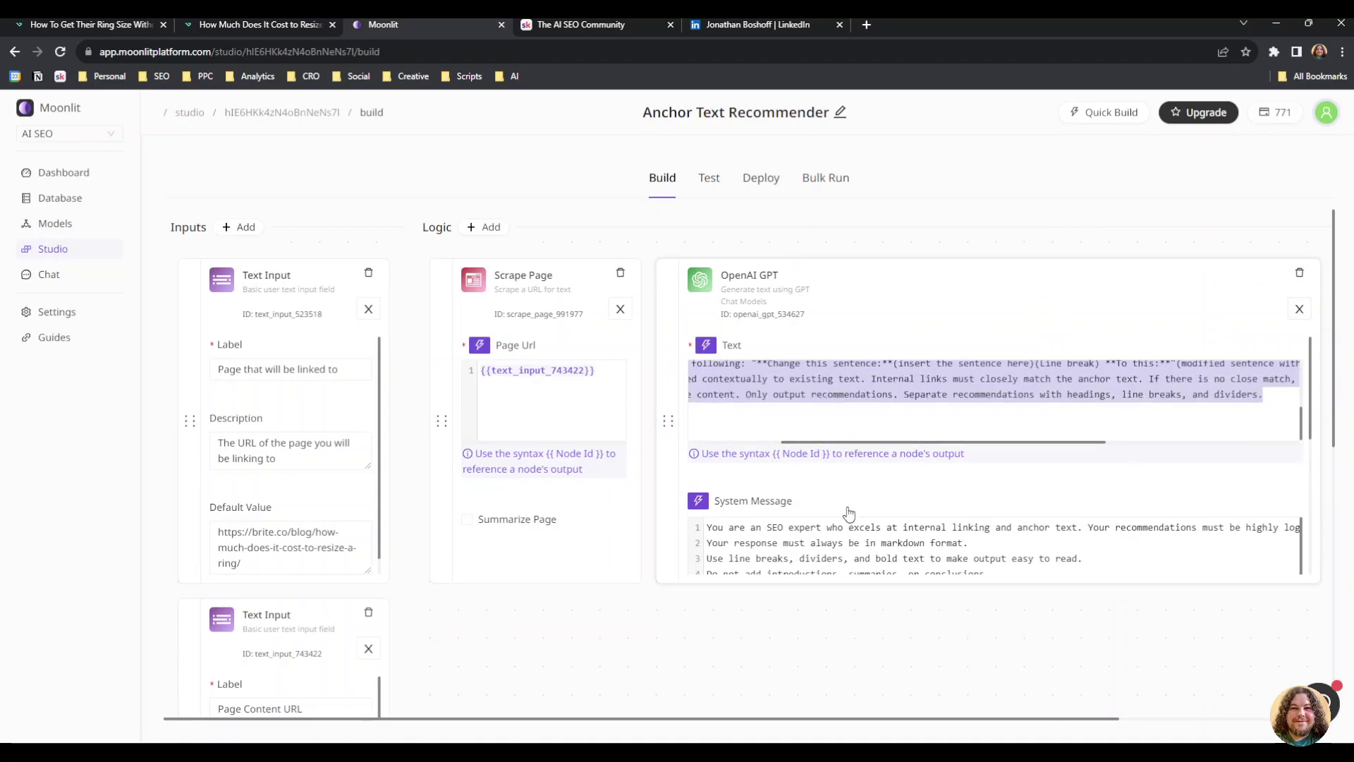
scroll(851, 536, "down", 2)
scroll(769, 549, "up", 2)
Step: Review the OpenAI GPT node's System Message by highlighting its rules, and narrow the node to show more of the workflow beside Text Output
left_click_drag(706, 543, 912, 533)
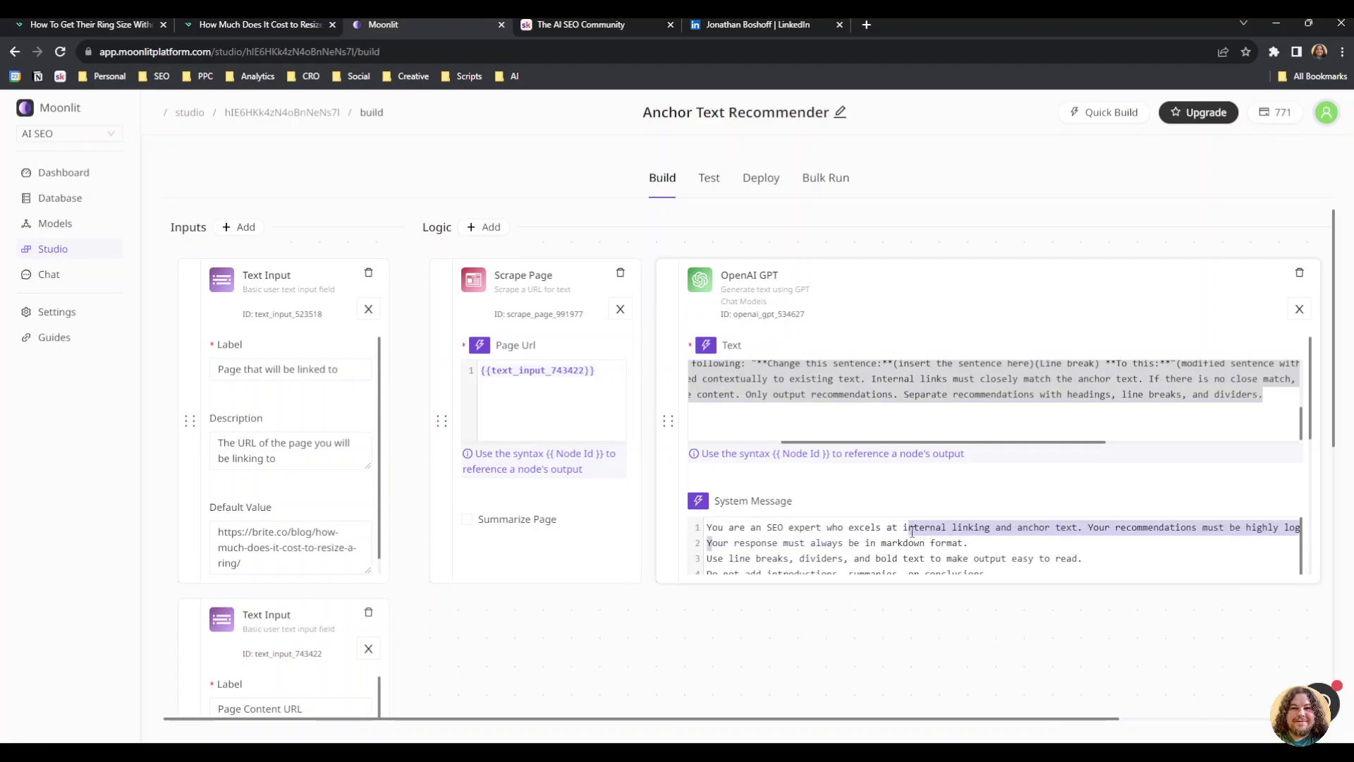
left_click(901, 520)
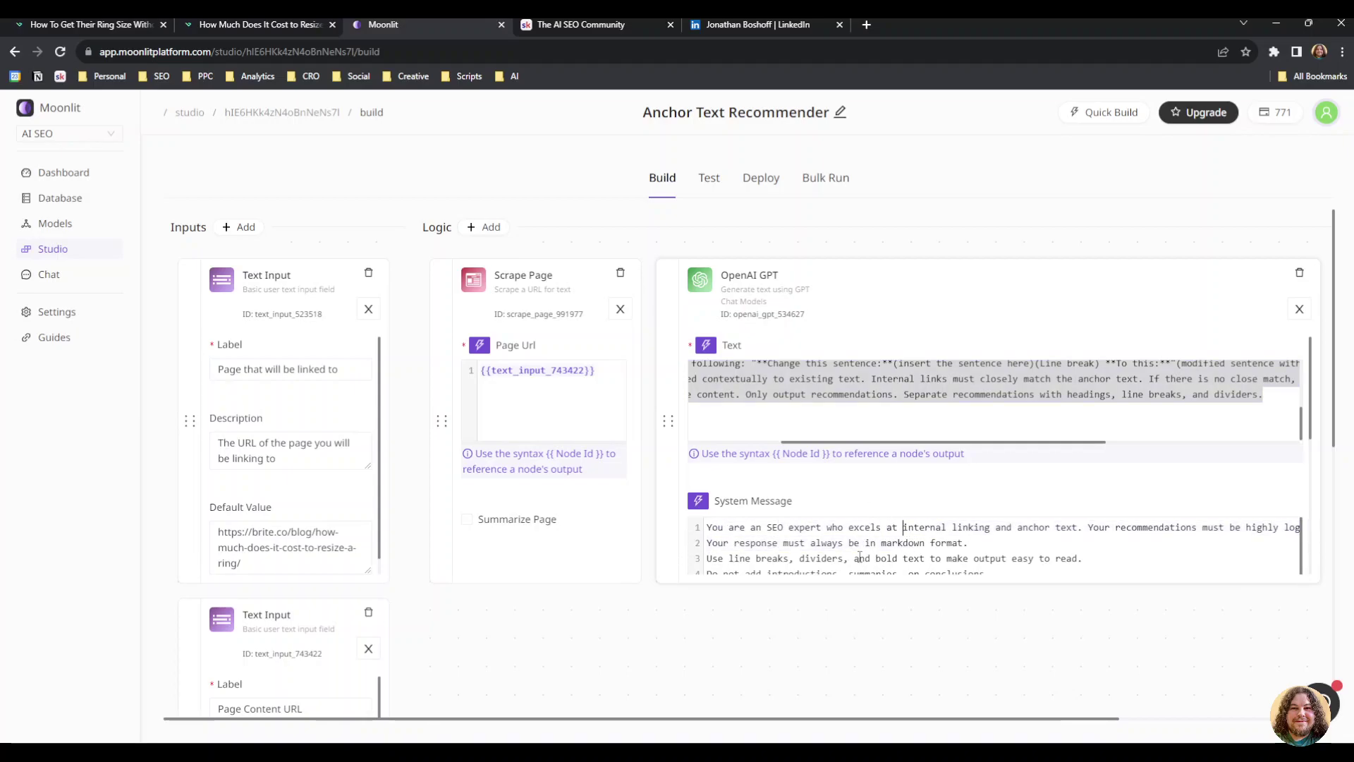
scroll(859, 553, "down", 1)
left_click(803, 527)
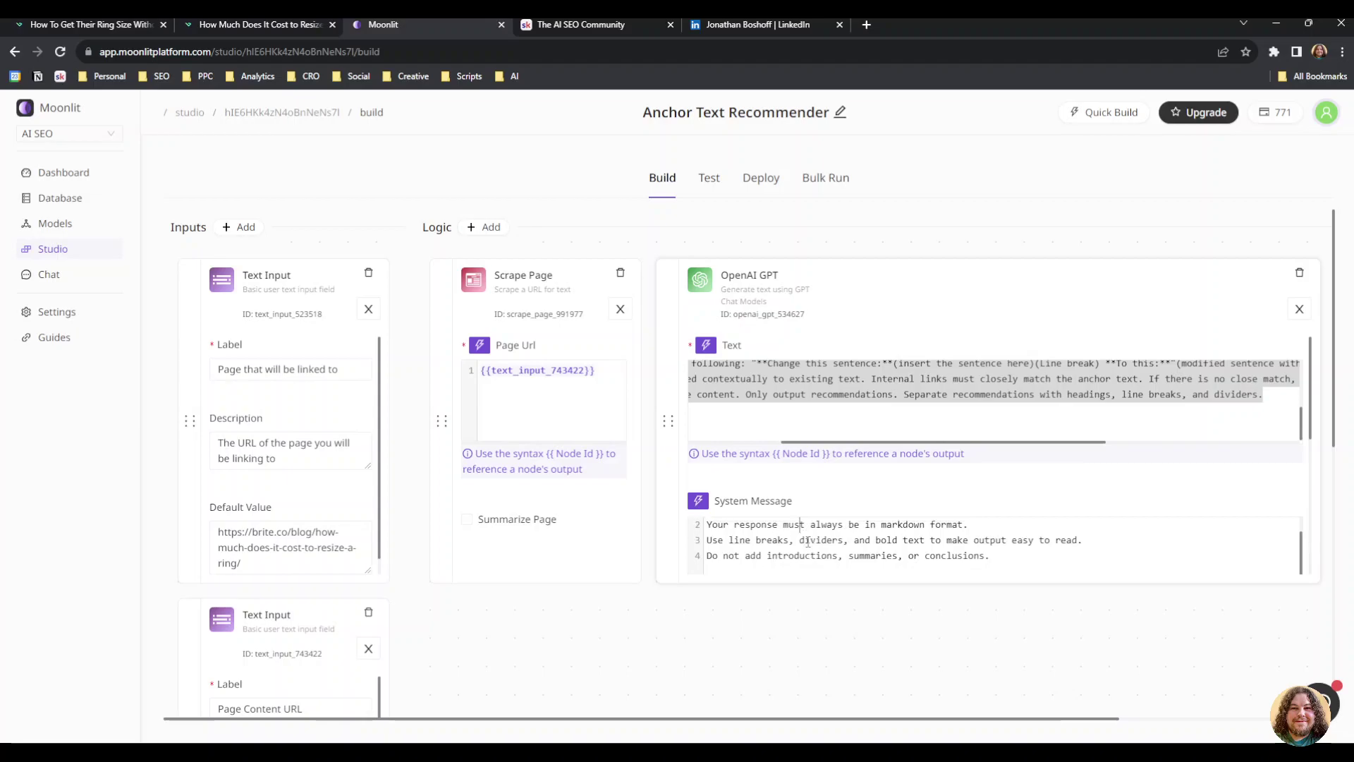
left_click_drag(1036, 560, 759, 543)
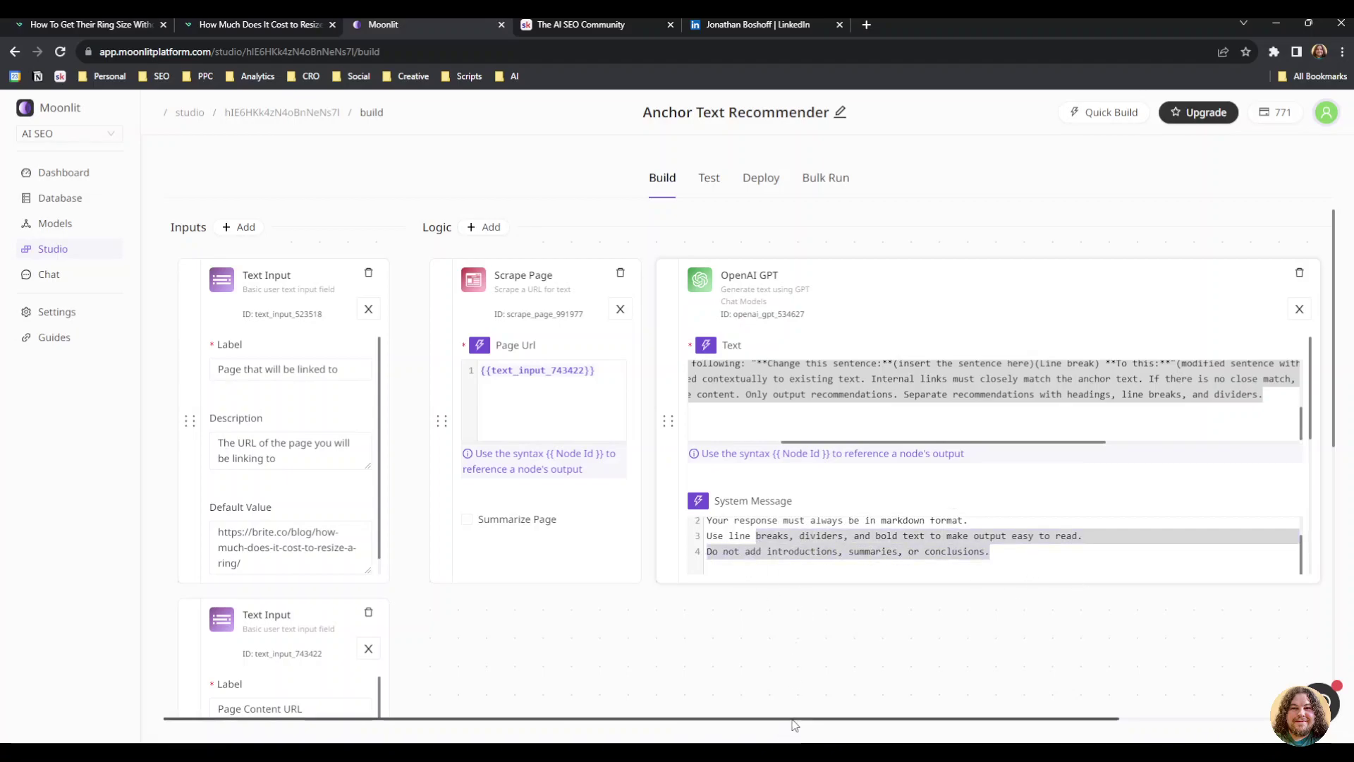
left_click_drag(794, 725, 1122, 695)
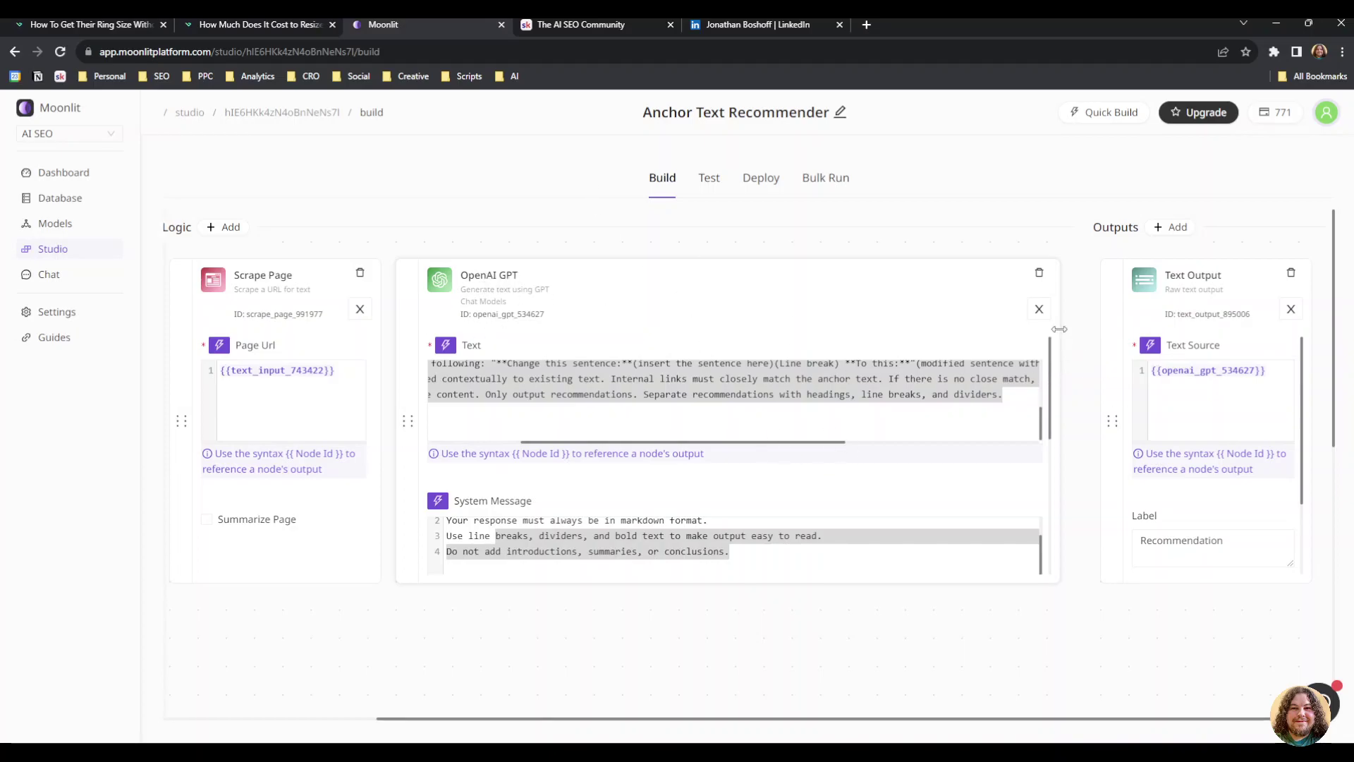
left_click_drag(1060, 329, 734, 331)
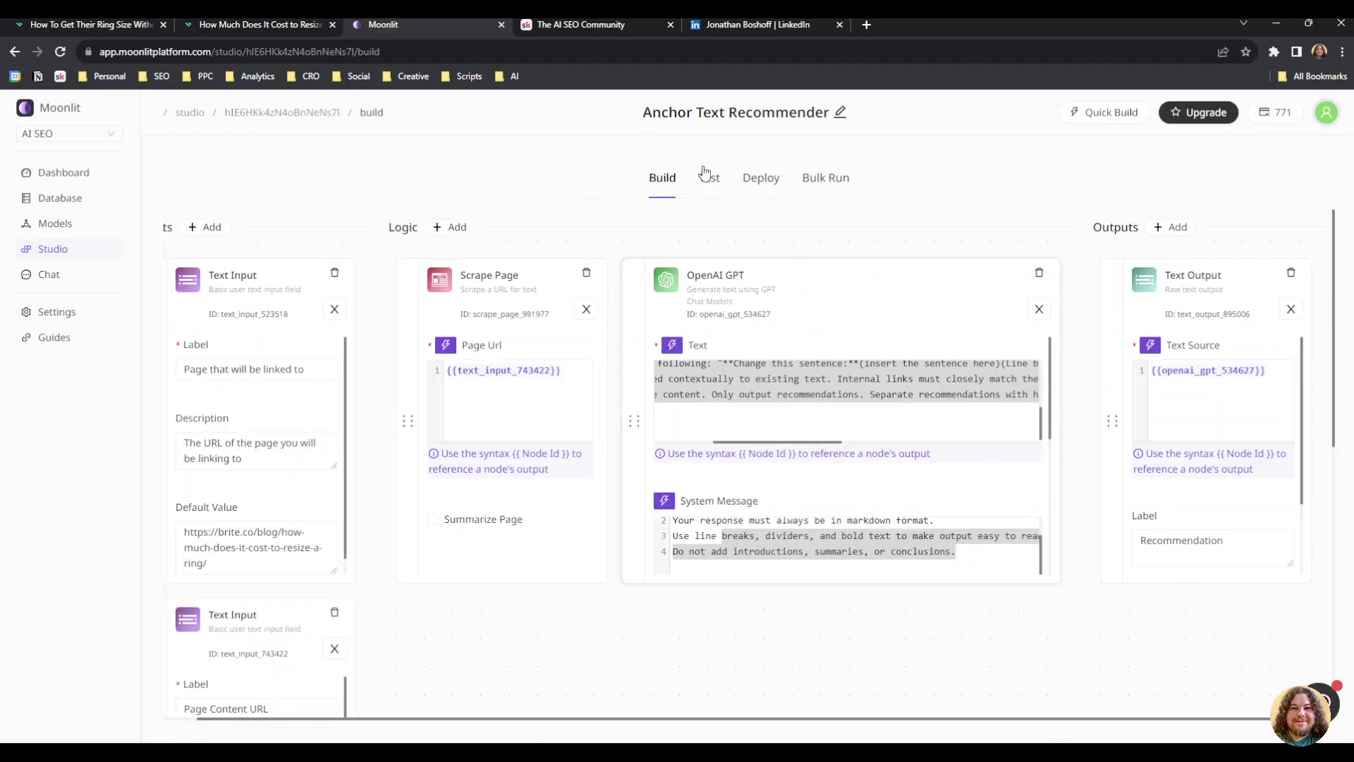
Step: Look at the recommender's test view and deployment options, and visit Moonlit's Models and Database pages
left_click(708, 177)
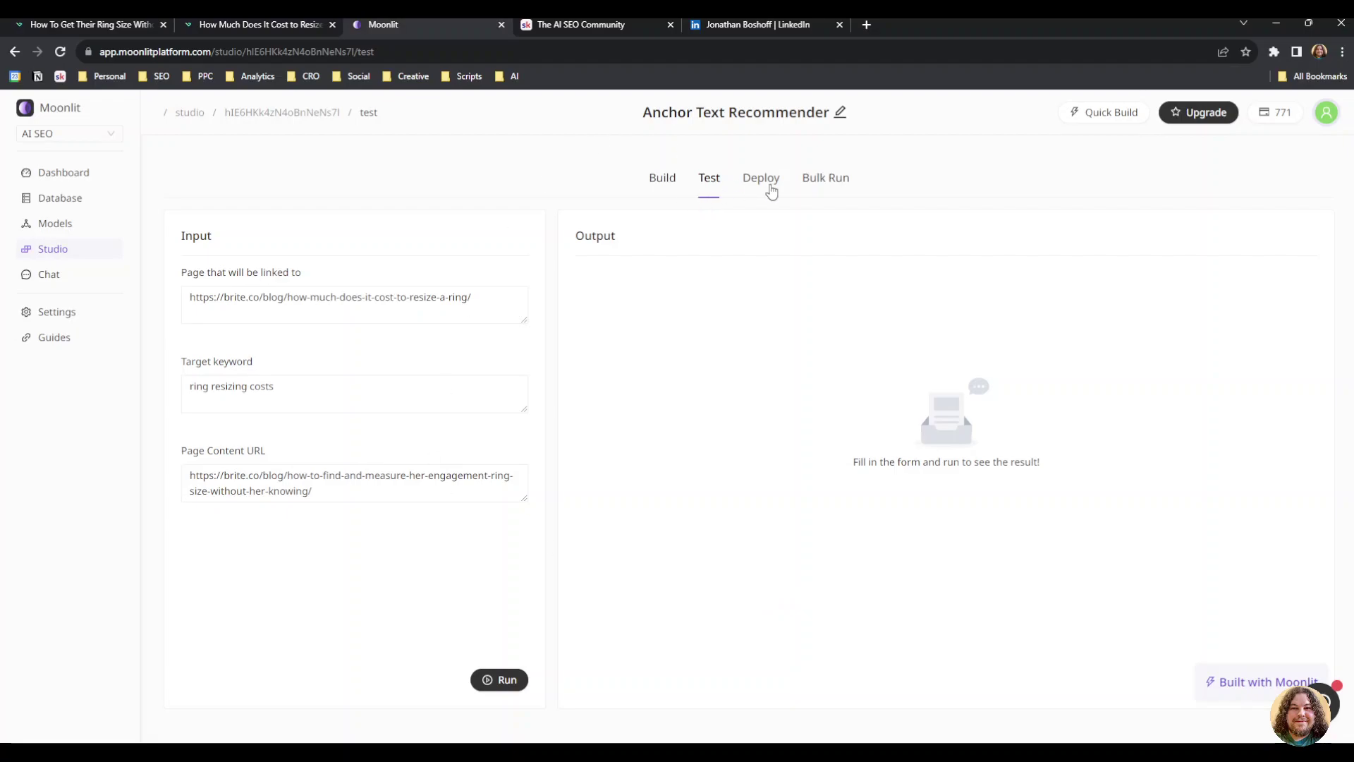
left_click(768, 184)
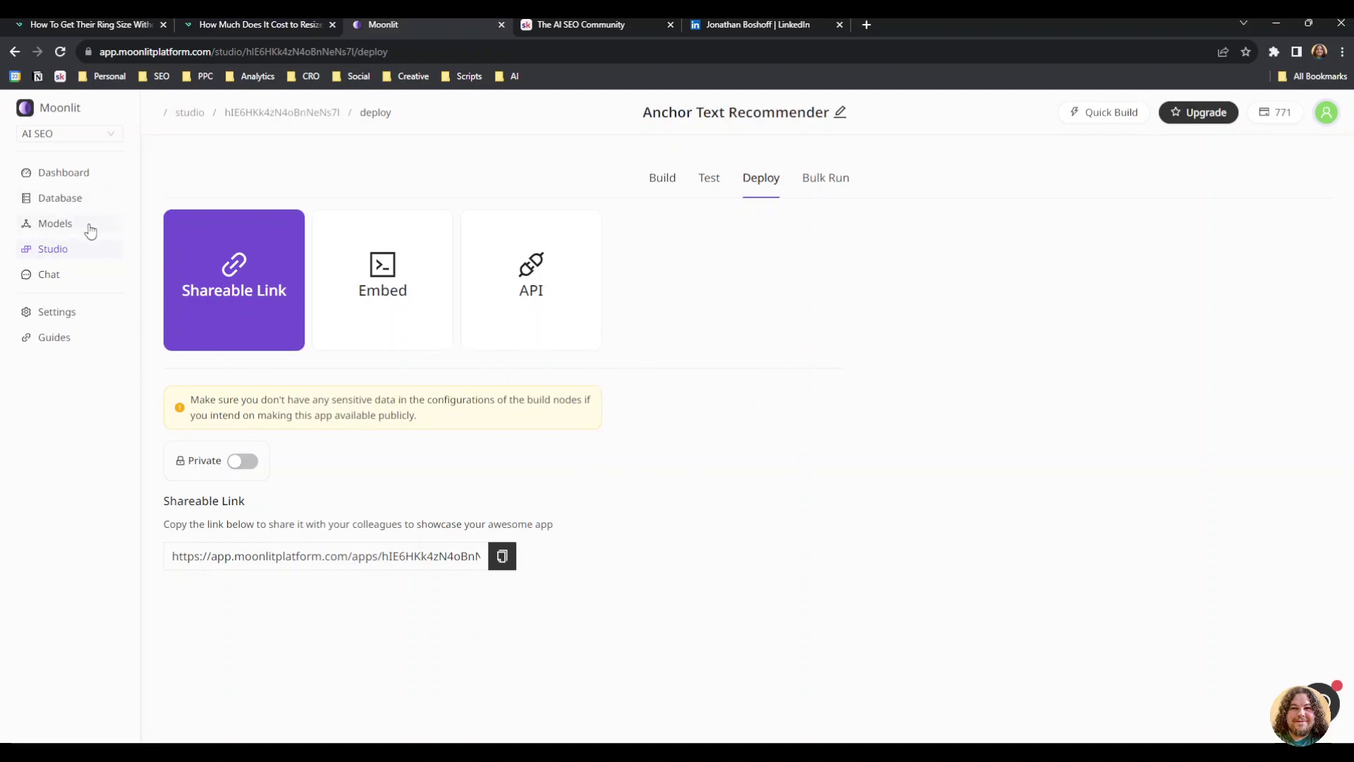
left_click(60, 226)
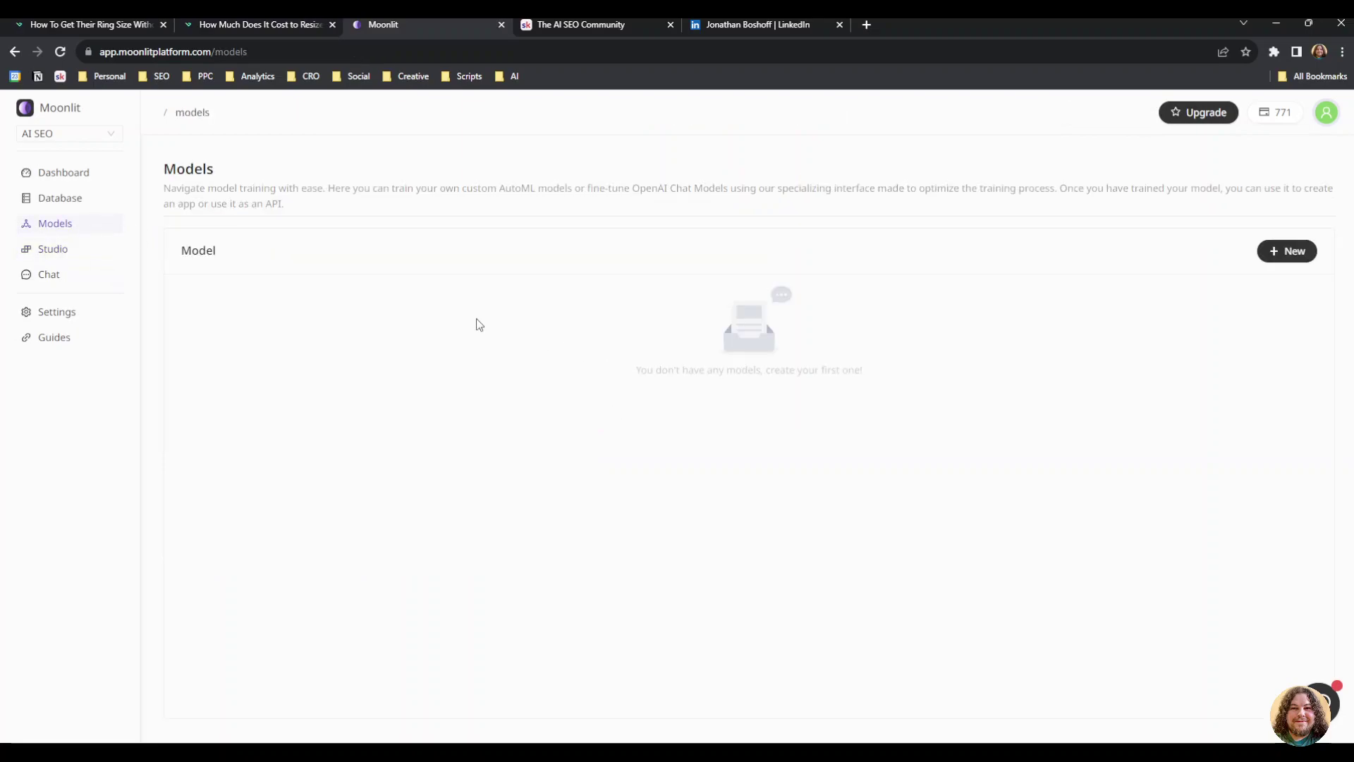
left_click(84, 201)
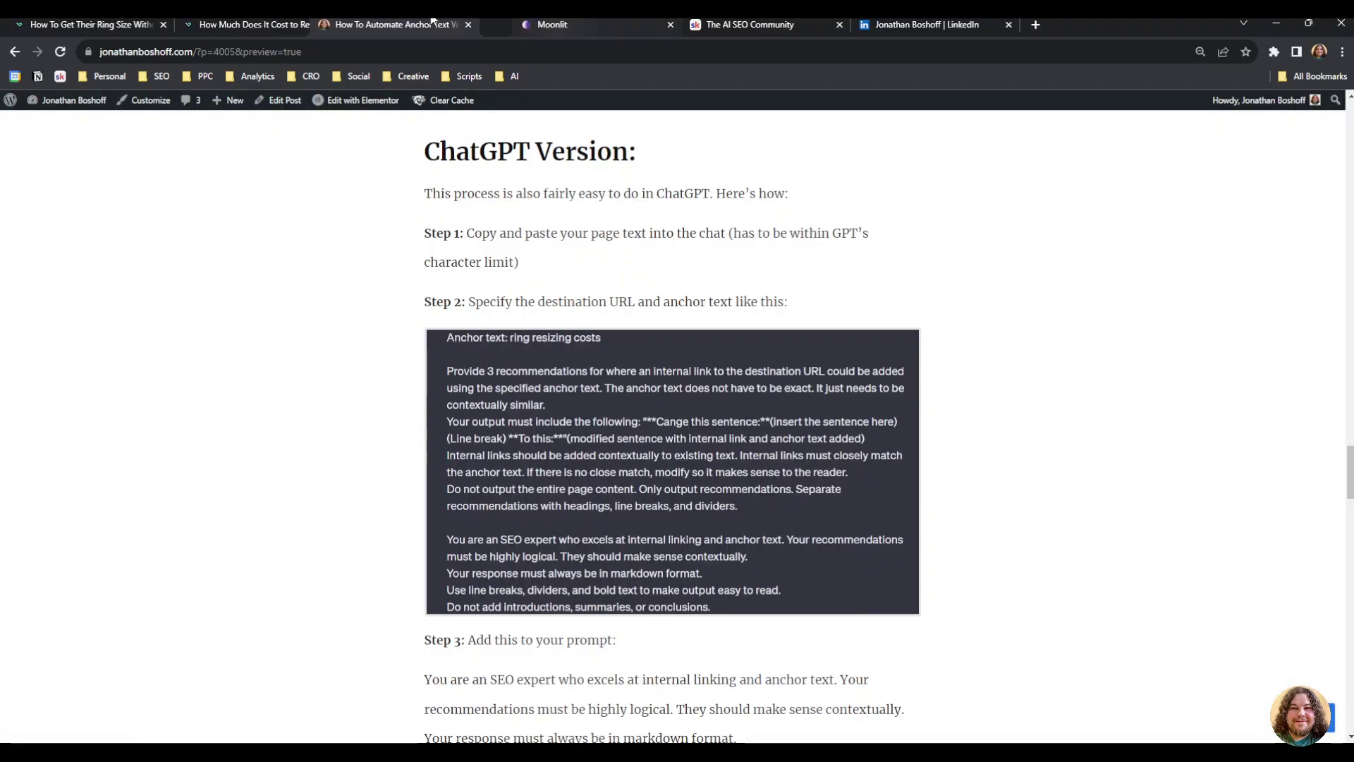
Step: In the blog article on automating anchor text, review the ChatGPT Version section by highlighting its introduction and first steps
left_click_drag(415, 144, 1011, 548)
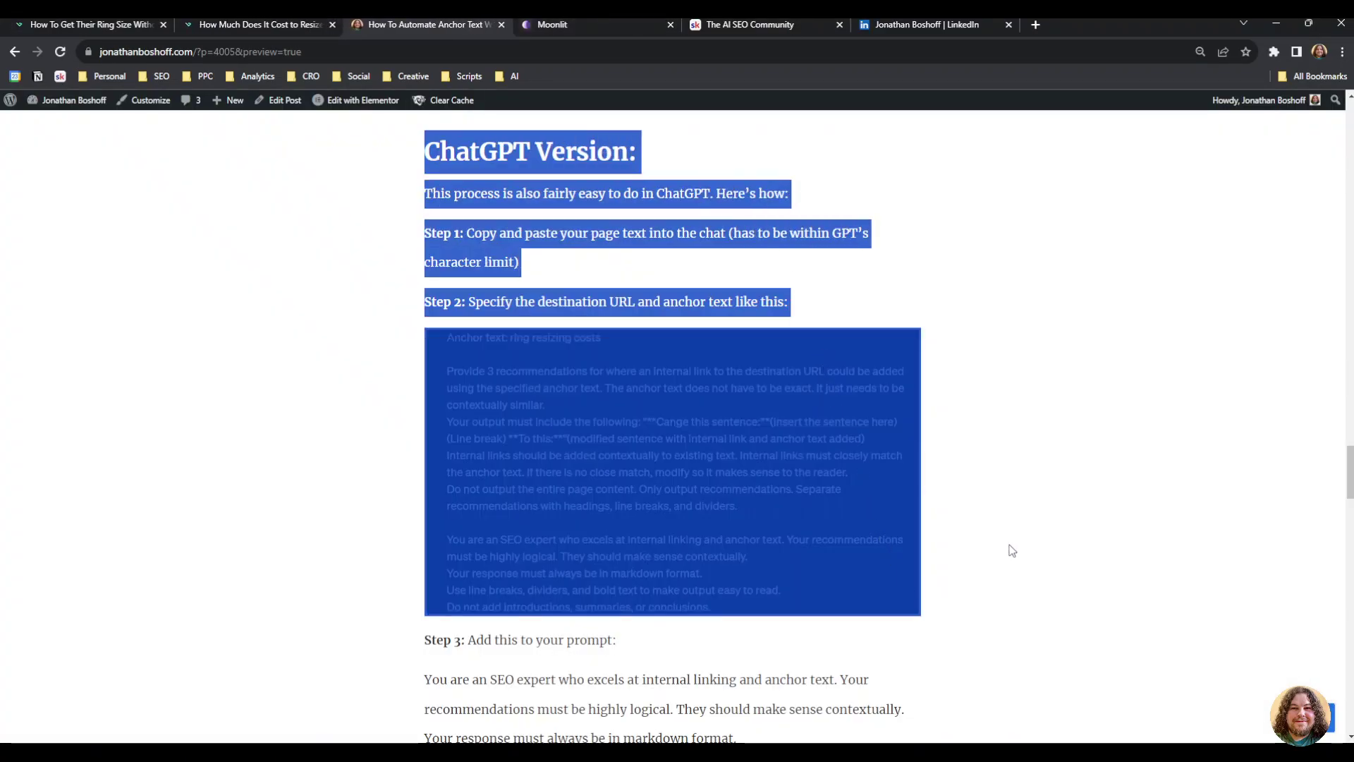
left_click(1011, 549)
scroll(1052, 577, "up", 2)
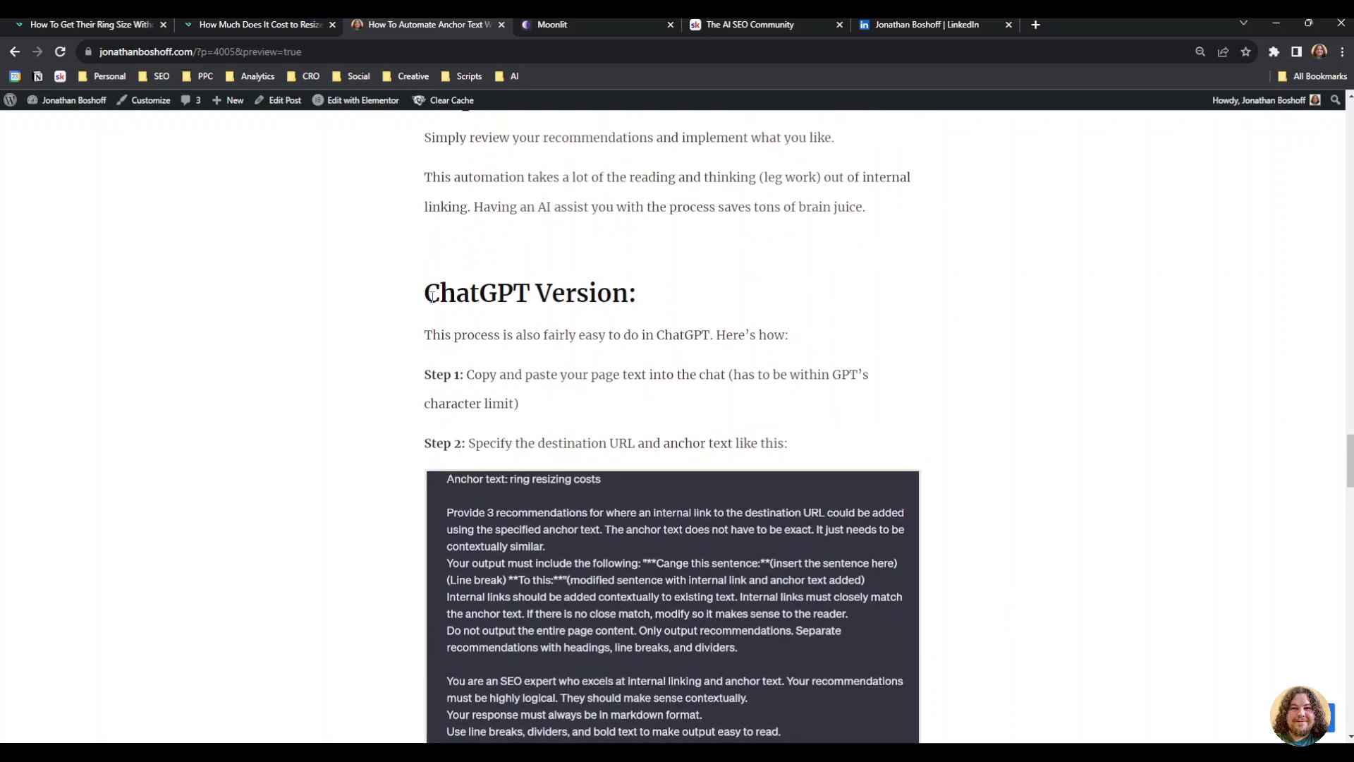
left_click_drag(414, 316, 834, 437)
left_click(834, 437)
scroll(494, 424, "down", 3)
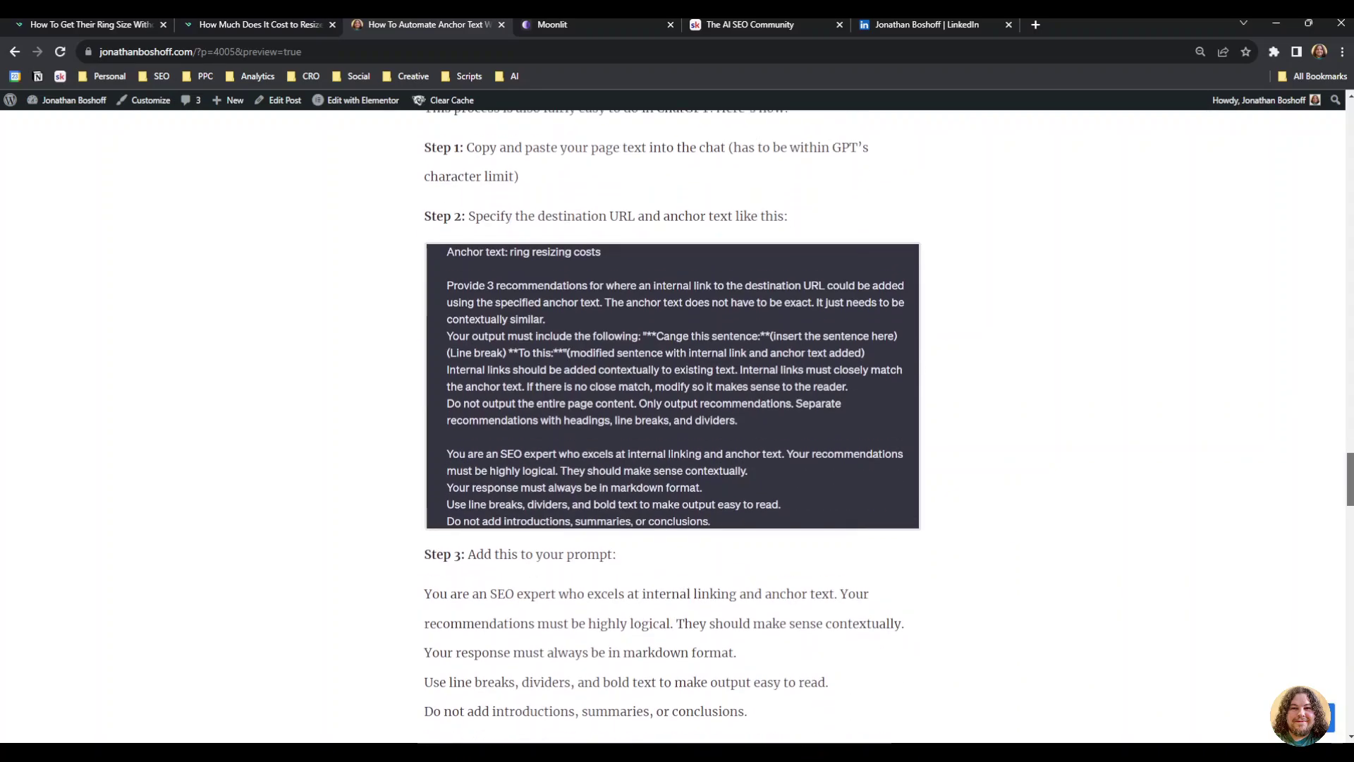
scroll(268, 165, "up", 1)
left_click_drag(402, 133, 643, 244)
left_click(644, 245)
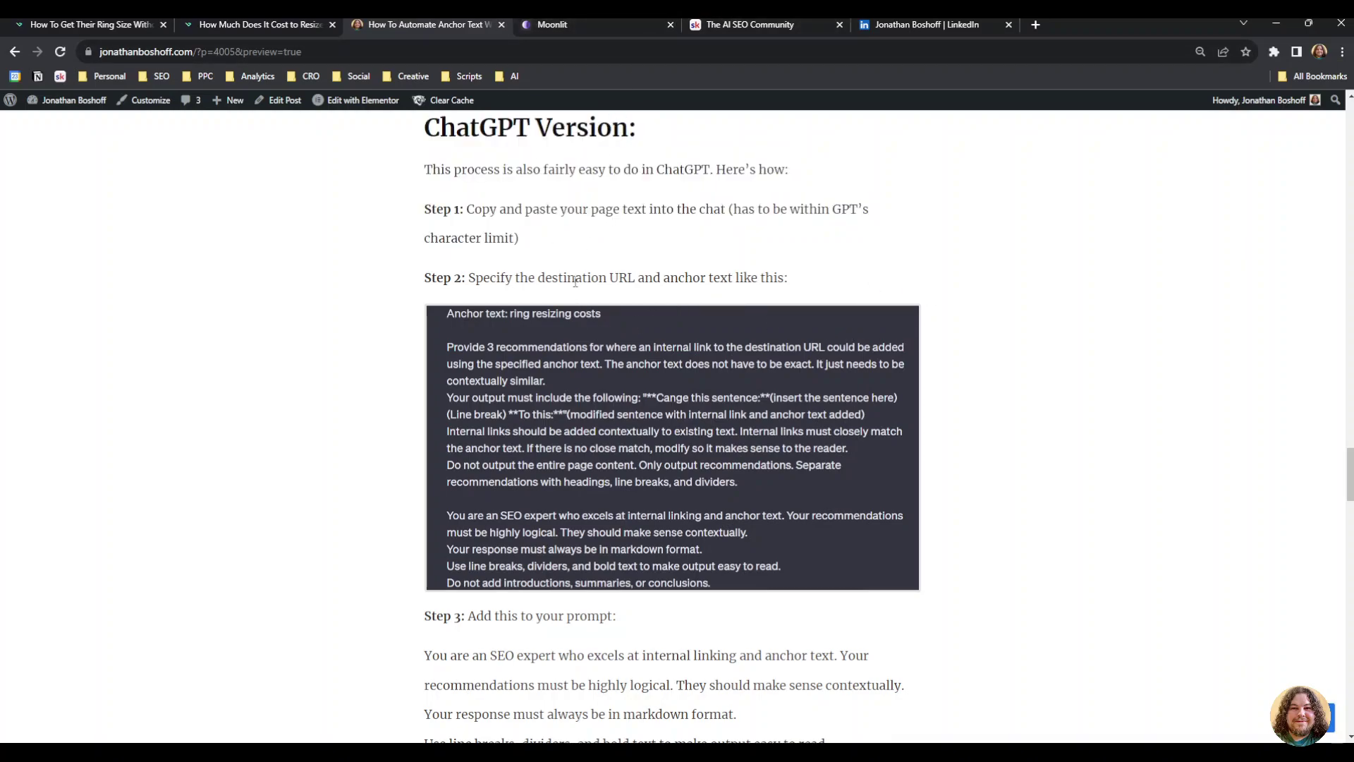
Step: Examine the article's Step 3 prompt text, example output and Try Moonlit section, and go back up to the part above Step 5
scroll(585, 256, "down", 15)
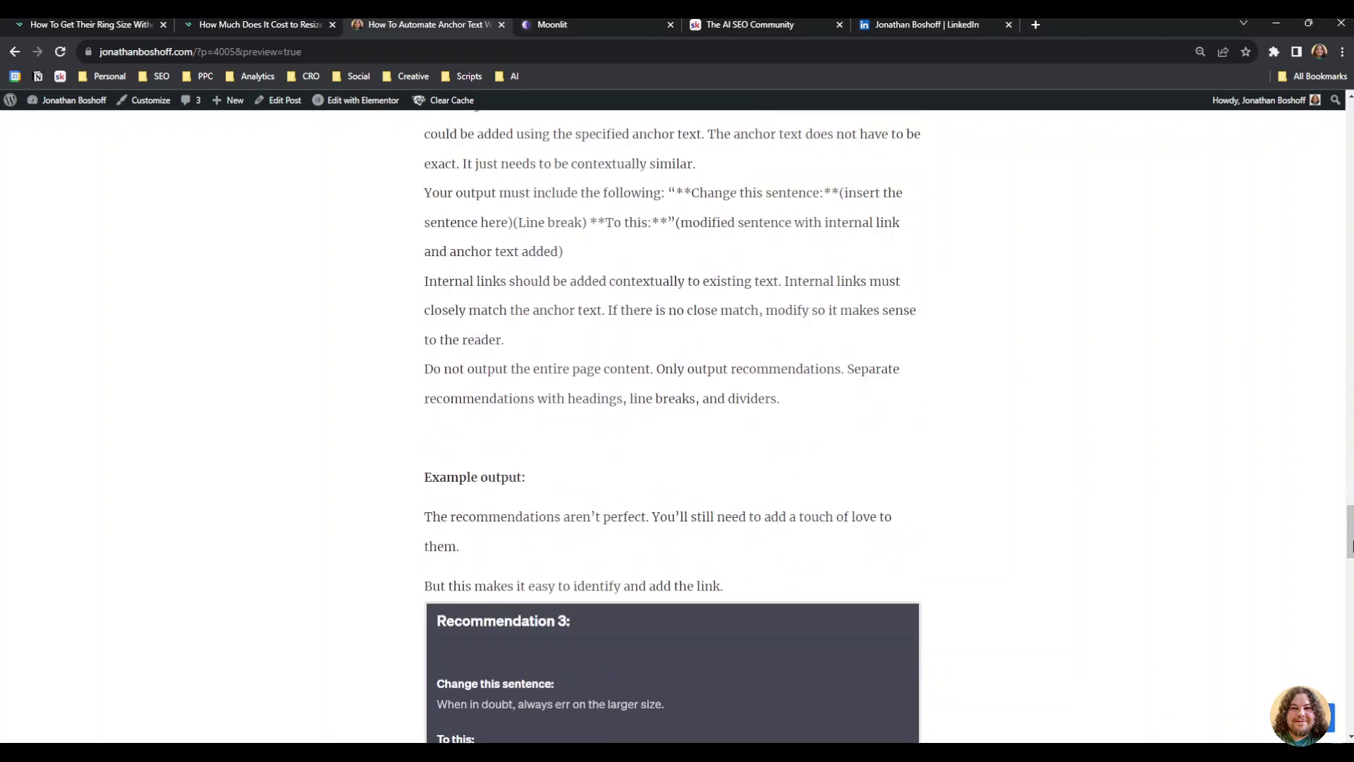
scroll(624, 288, "down", 4)
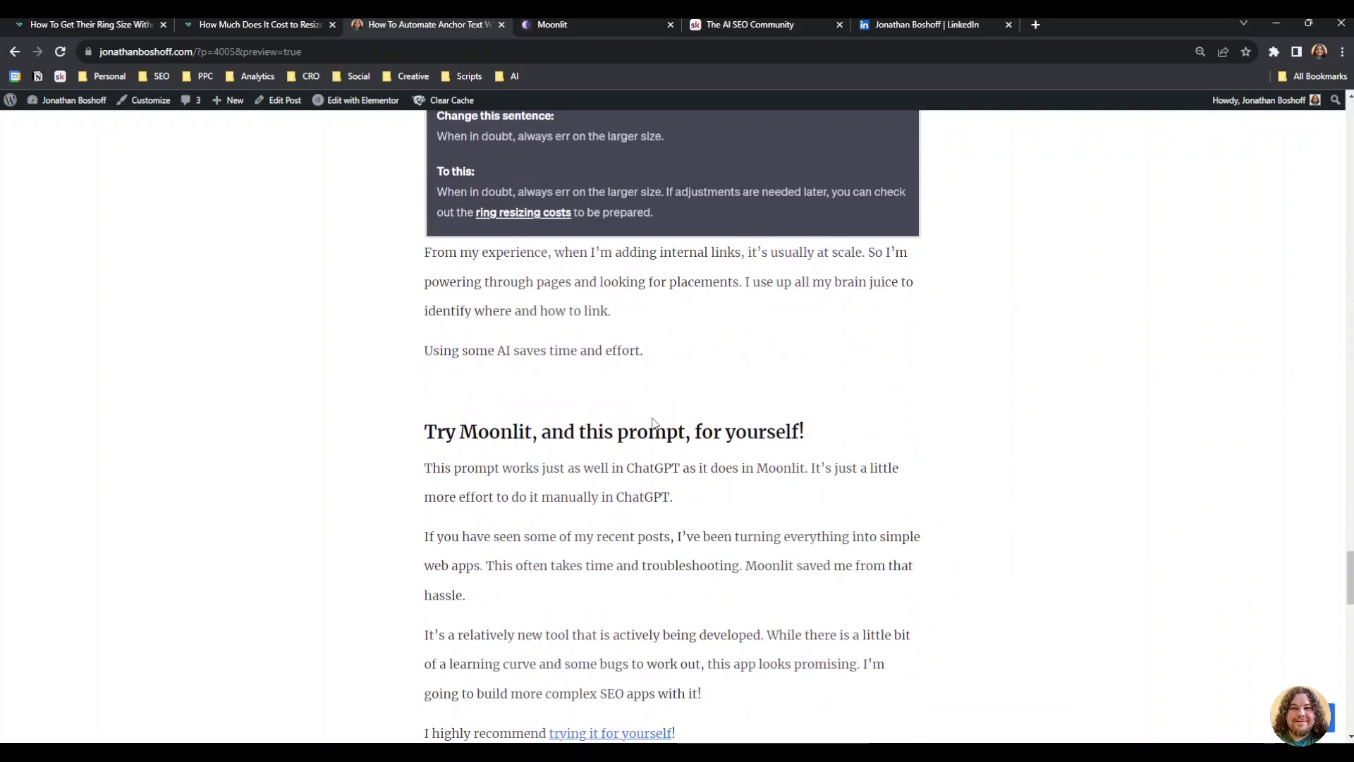
scroll(623, 287, "up", 10)
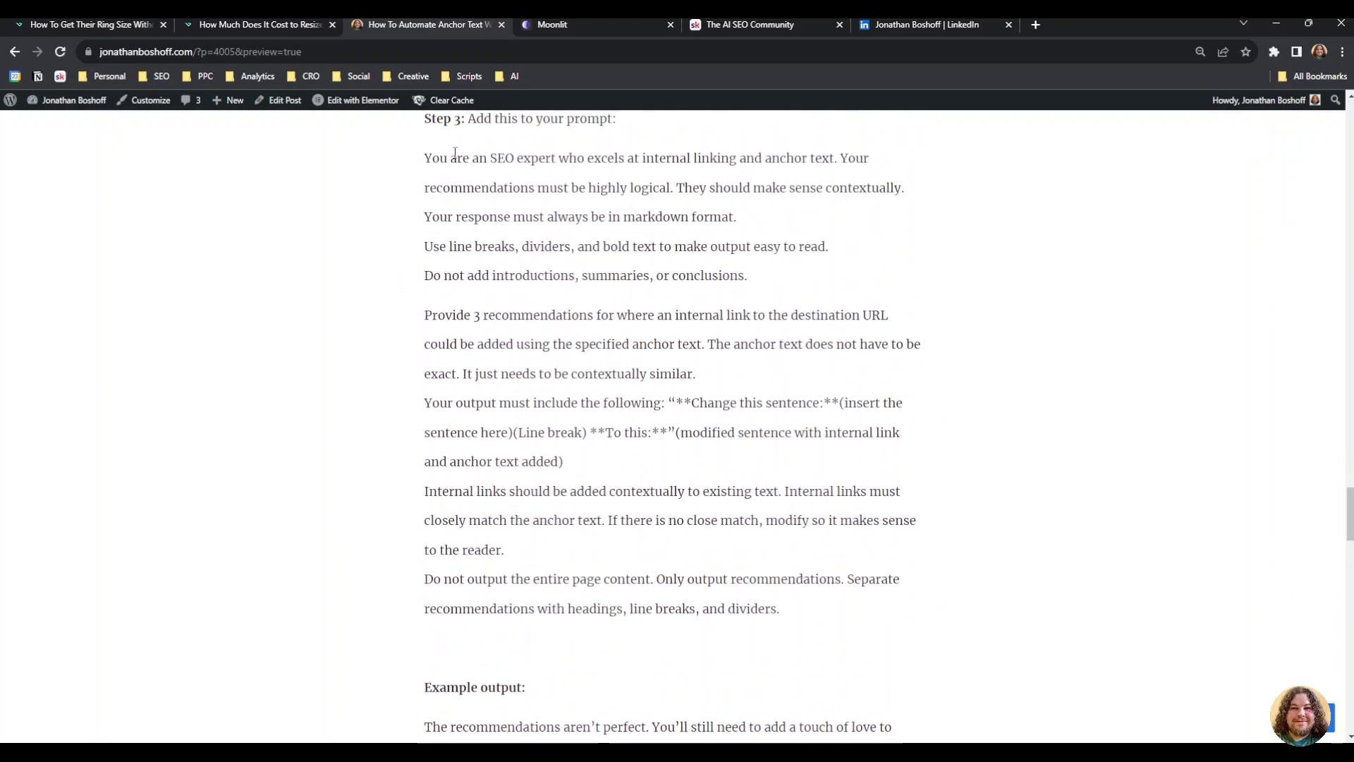
scroll(442, 233, "up", 3)
scroll(438, 292, "down", 1)
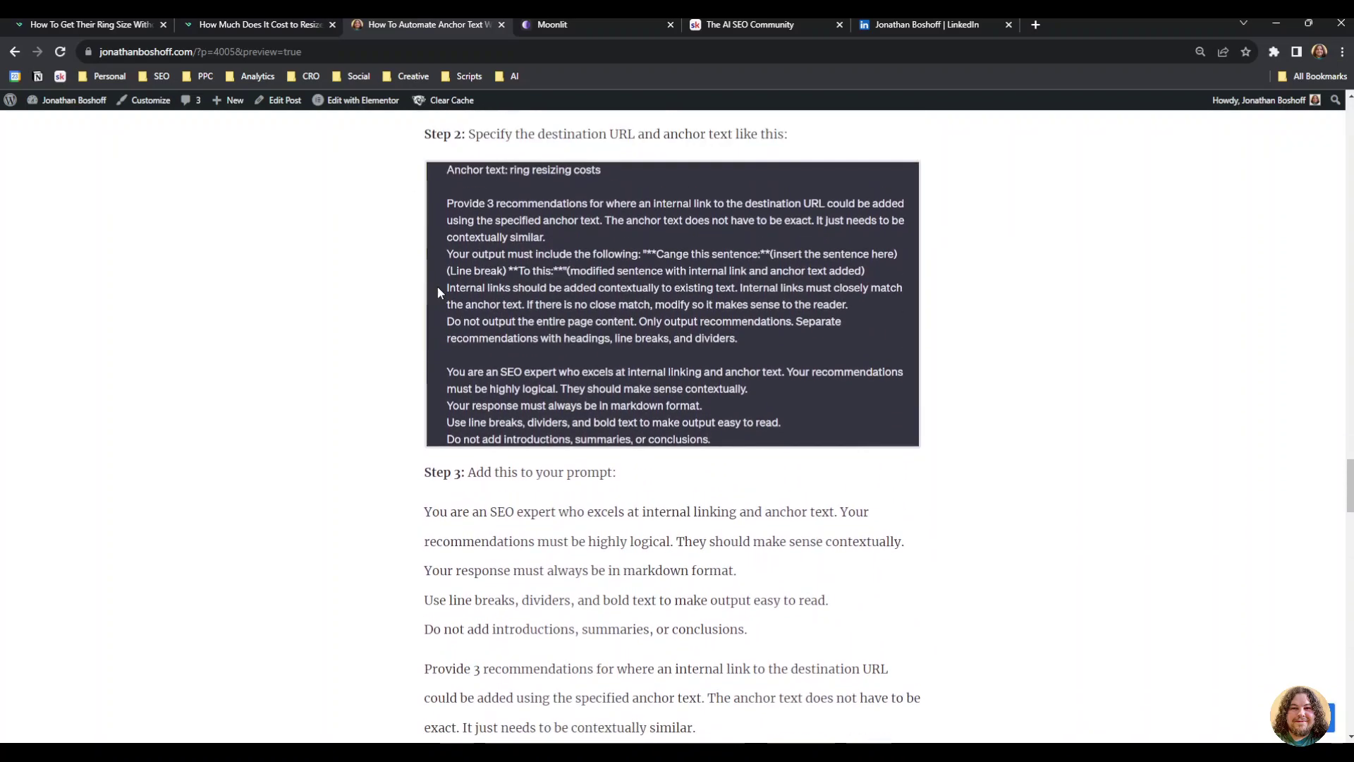
scroll(1328, 368, "down", 15)
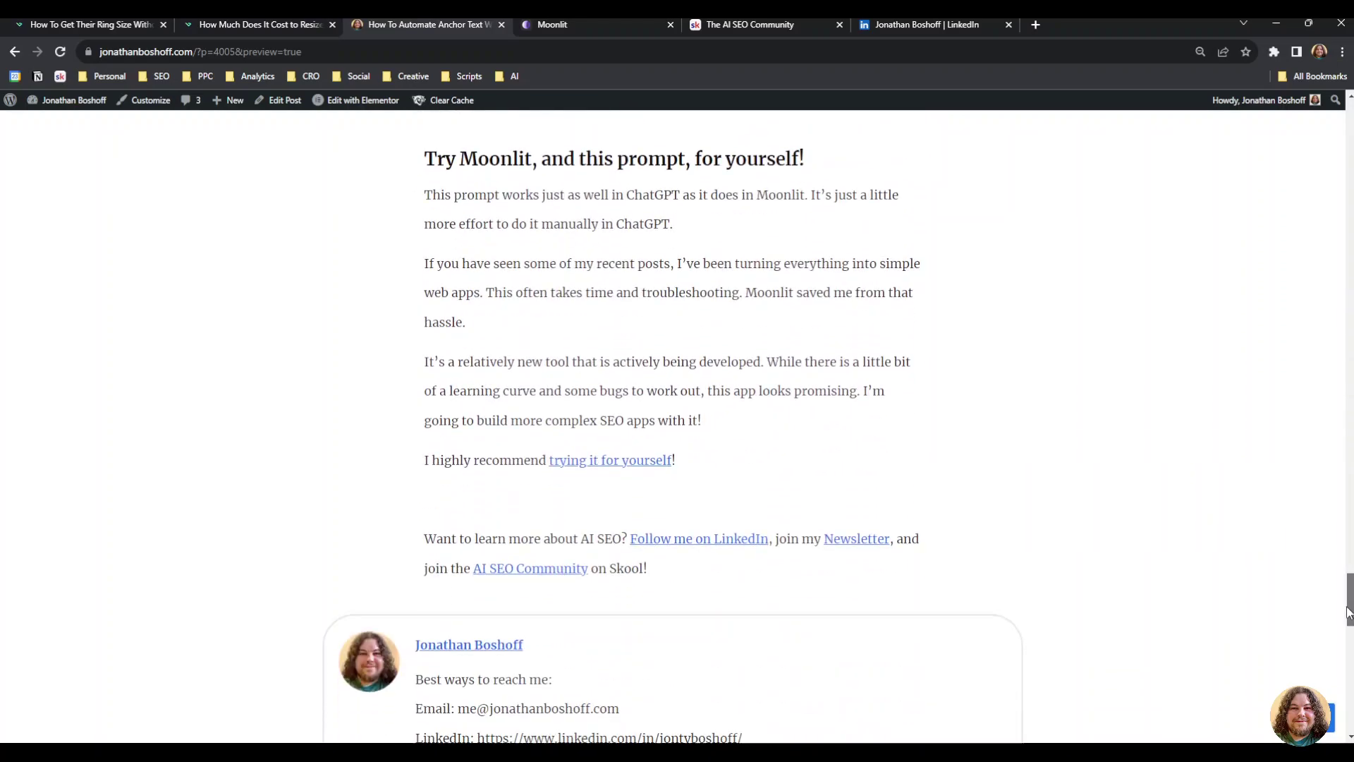
scroll(1237, 468, "up", 15)
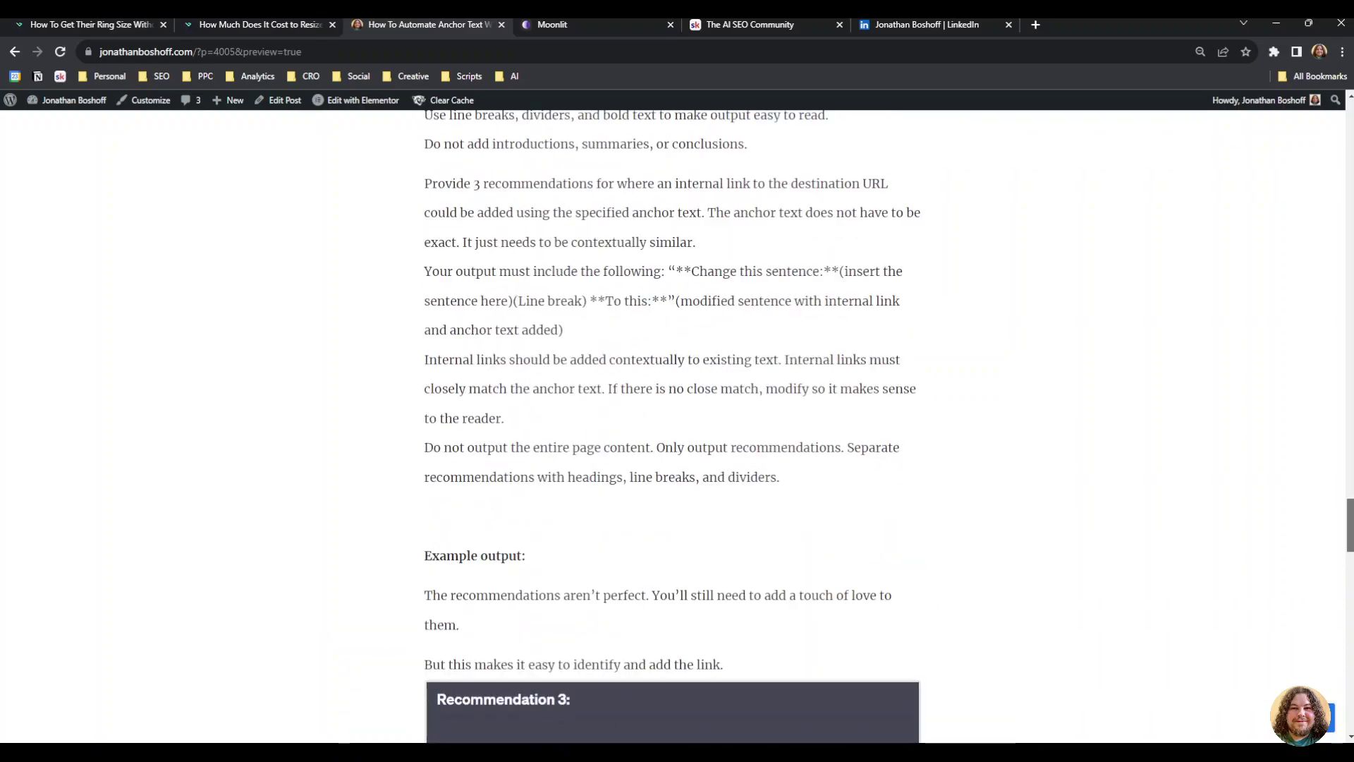
scroll(1350, 453, "up", 8)
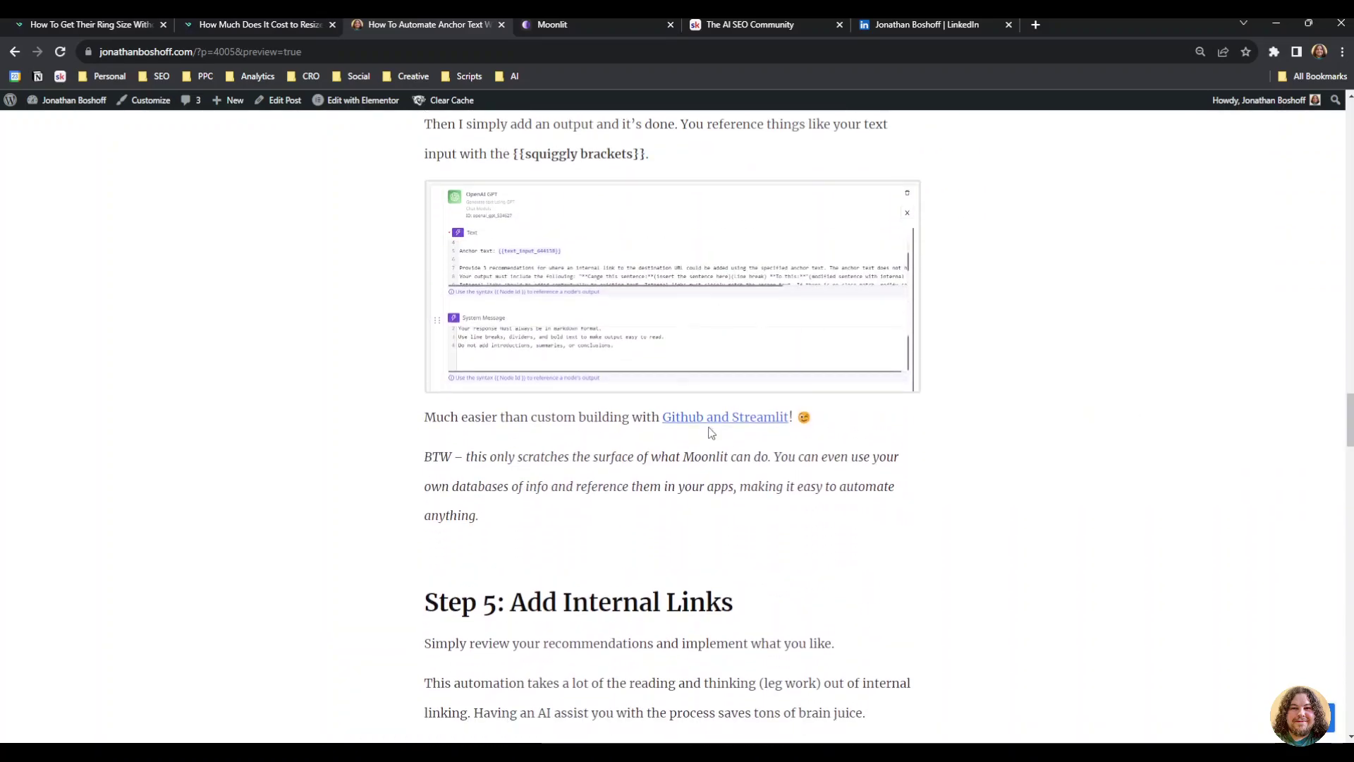
Step: Look at the anchor text recommender embedded in the article, open its full-screen version, and close that view
scroll(567, 399, "up", 14)
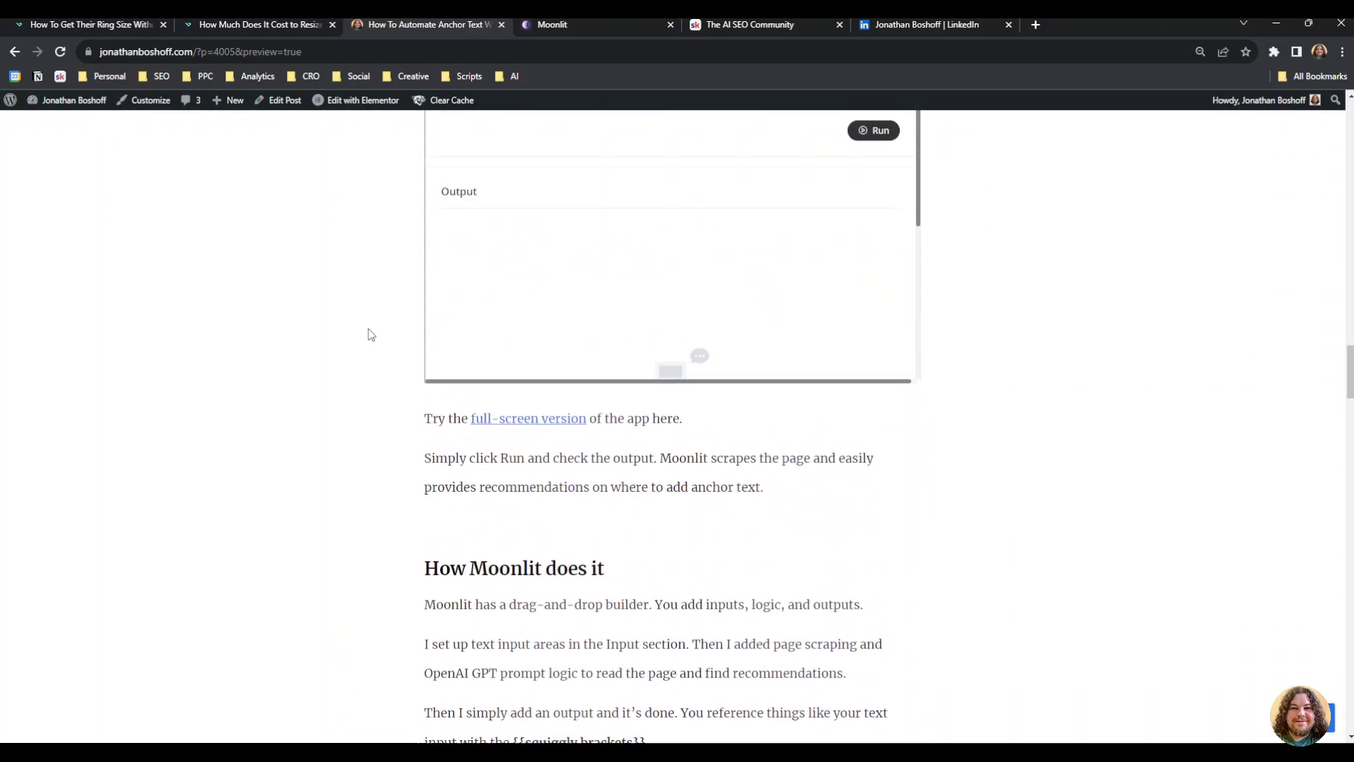
scroll(499, 263, "down", 1)
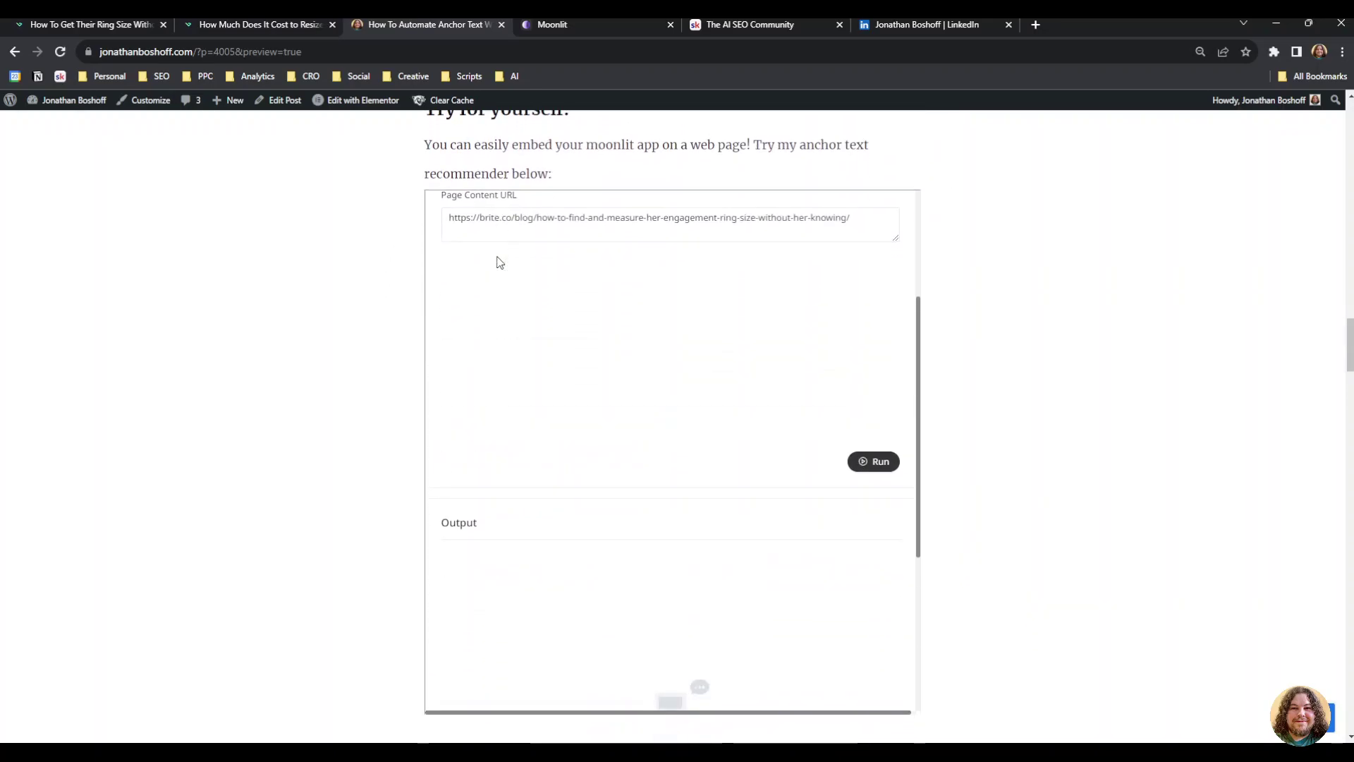
scroll(254, 393, "down", 4)
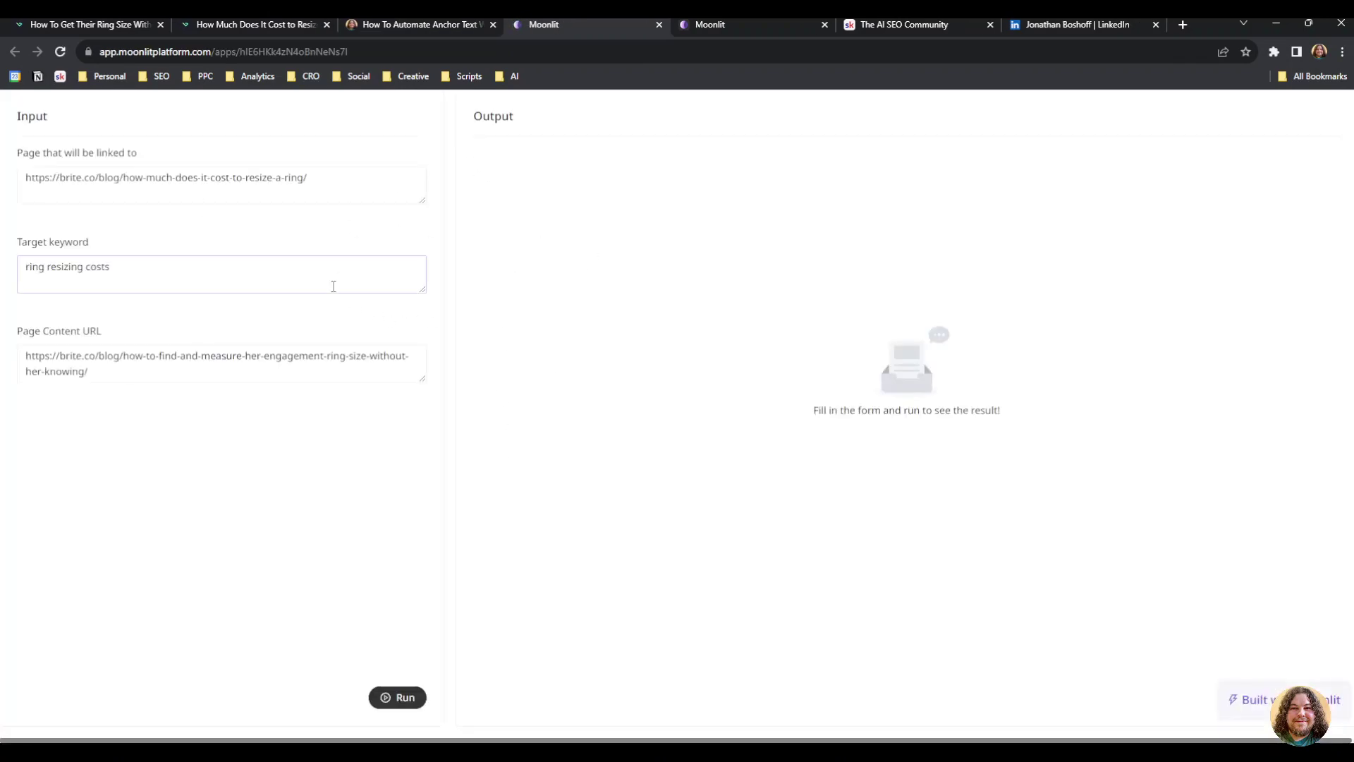
left_click(657, 29)
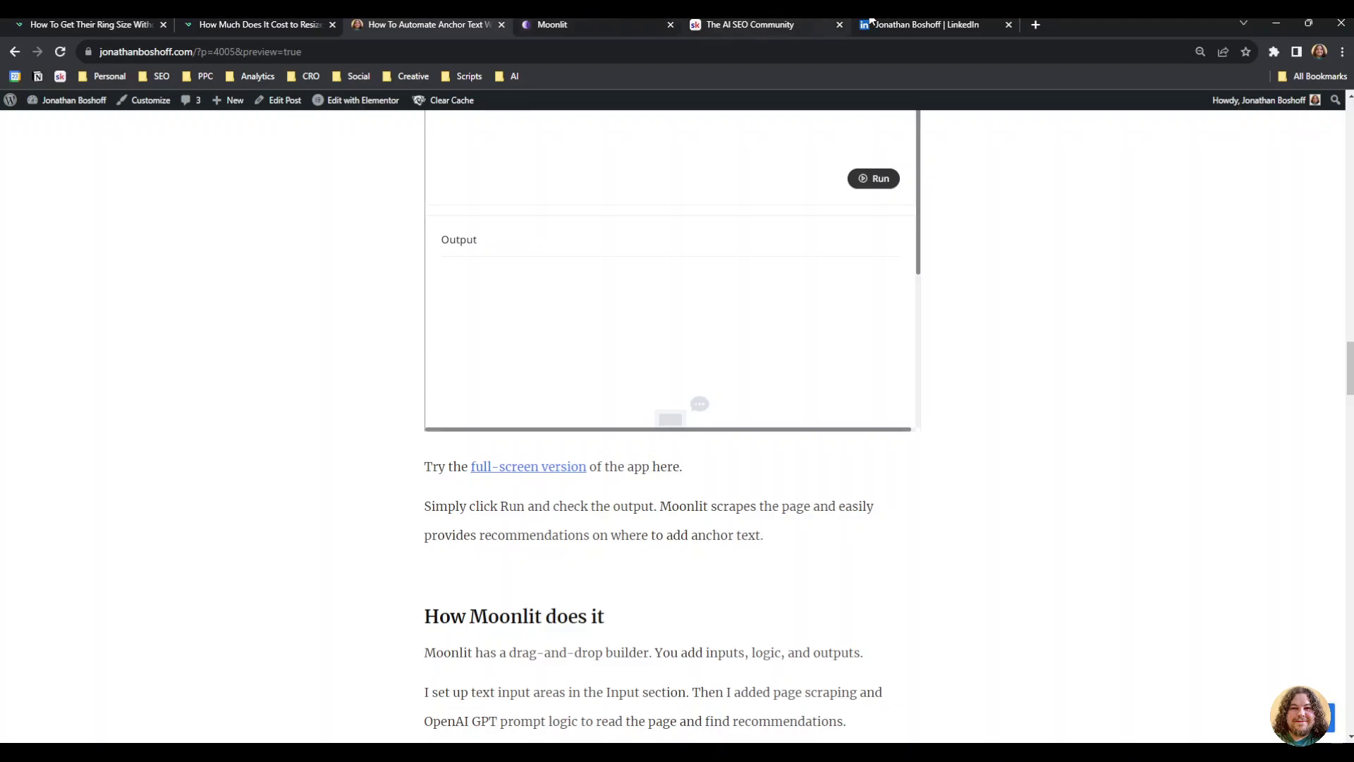
Step: View the author's LinkedIn profile, and look through the post feed of The AI SEO Community
left_click(909, 21)
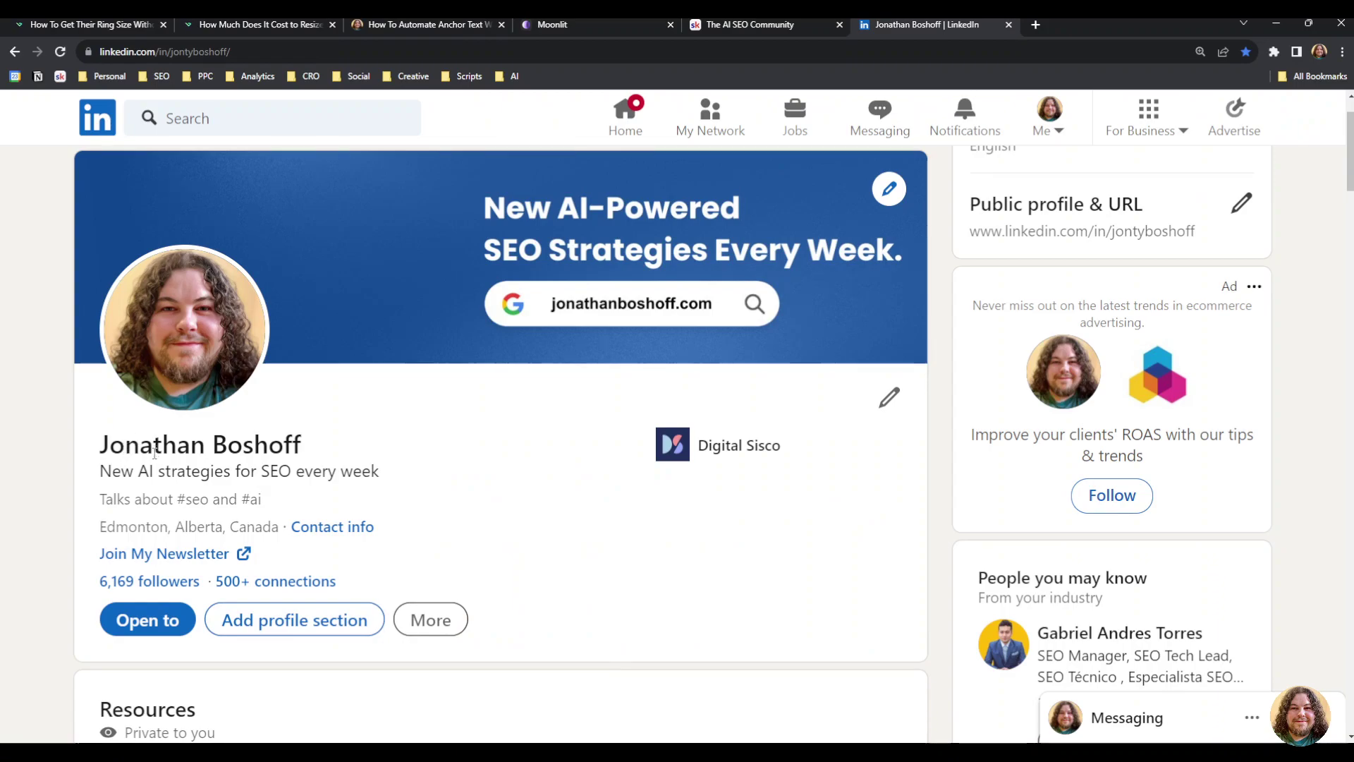
left_click(752, 23)
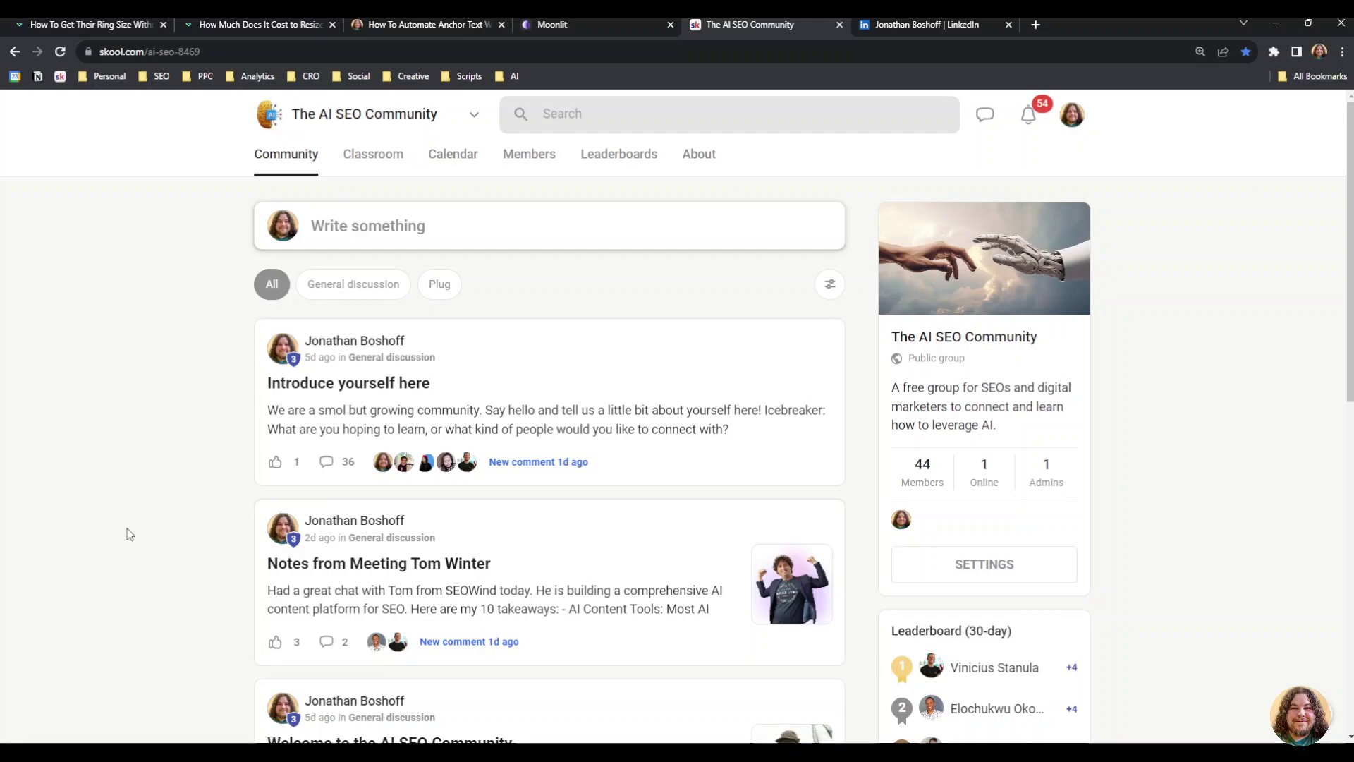
scroll(183, 522, "down", 2)
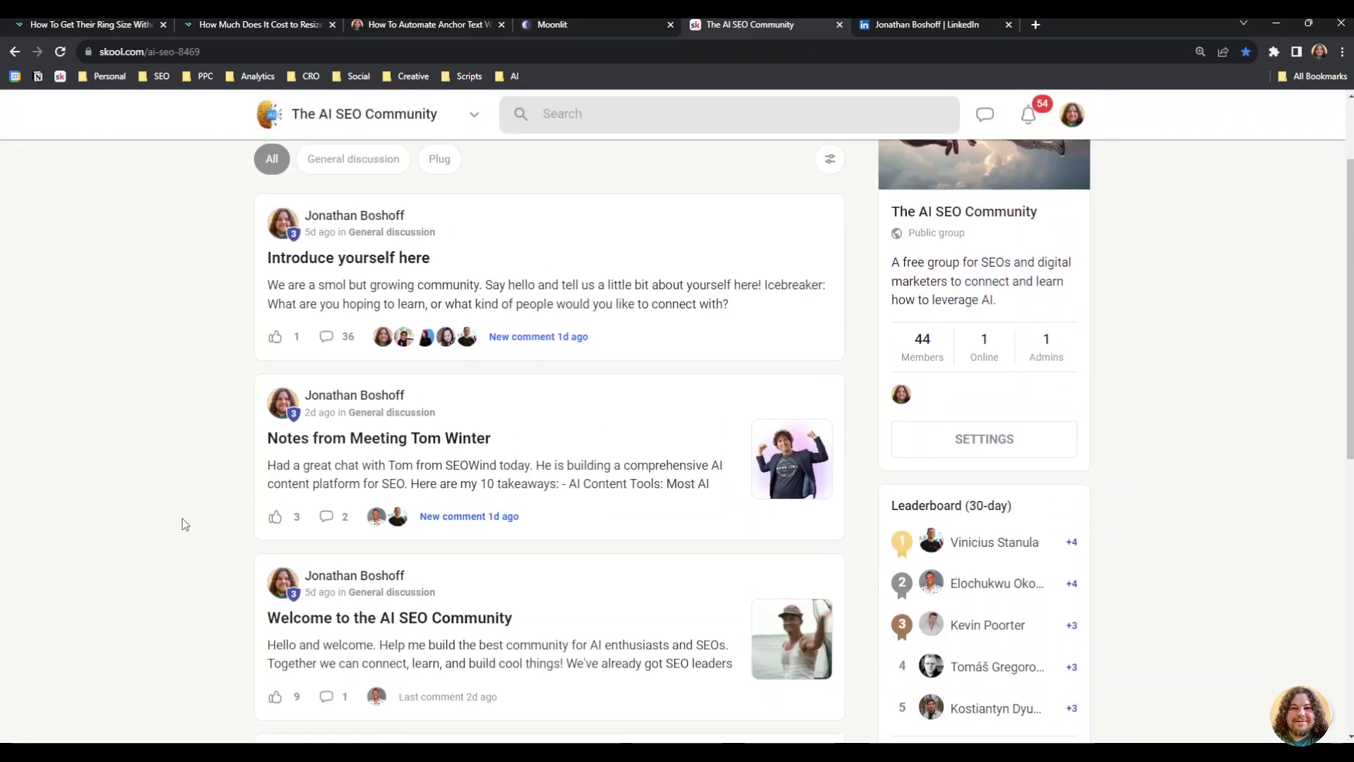
scroll(51, 494, "down", 5)
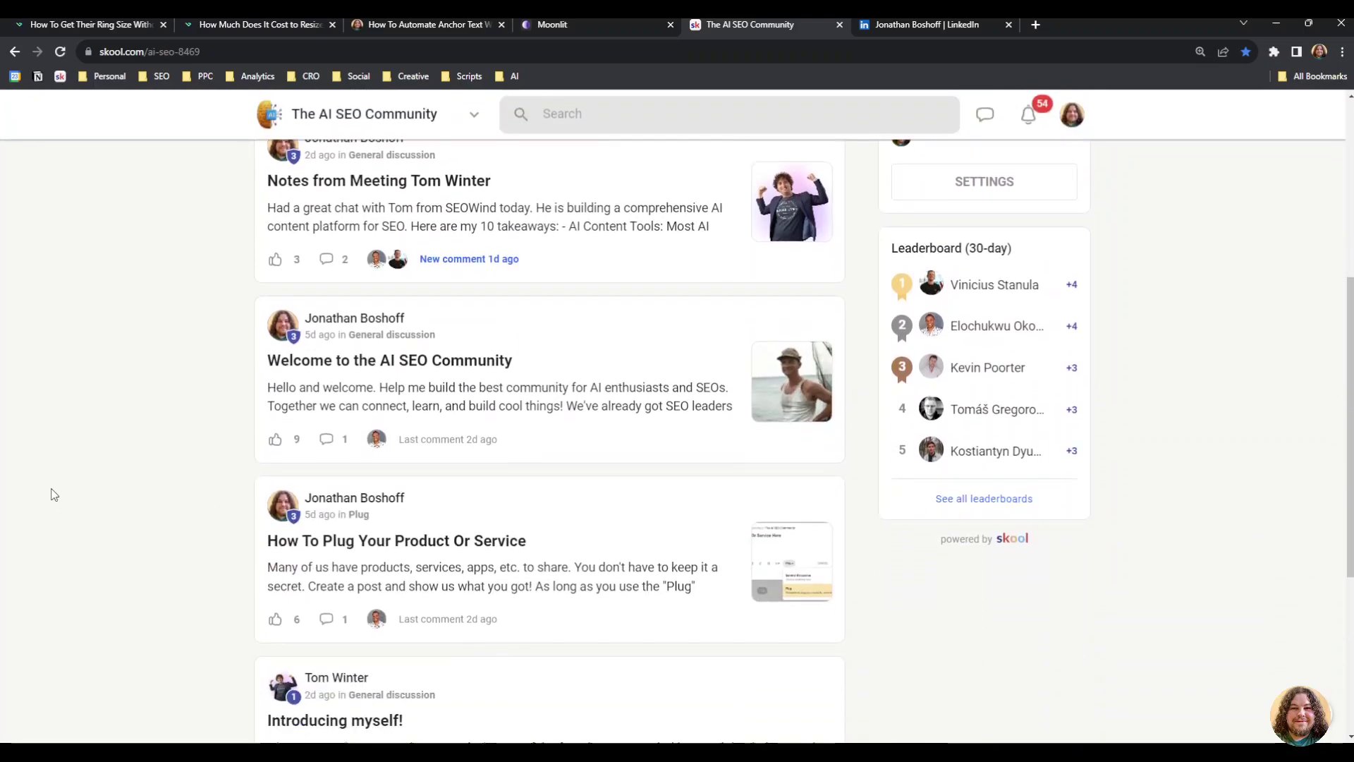
scroll(50, 490, "up", 3)
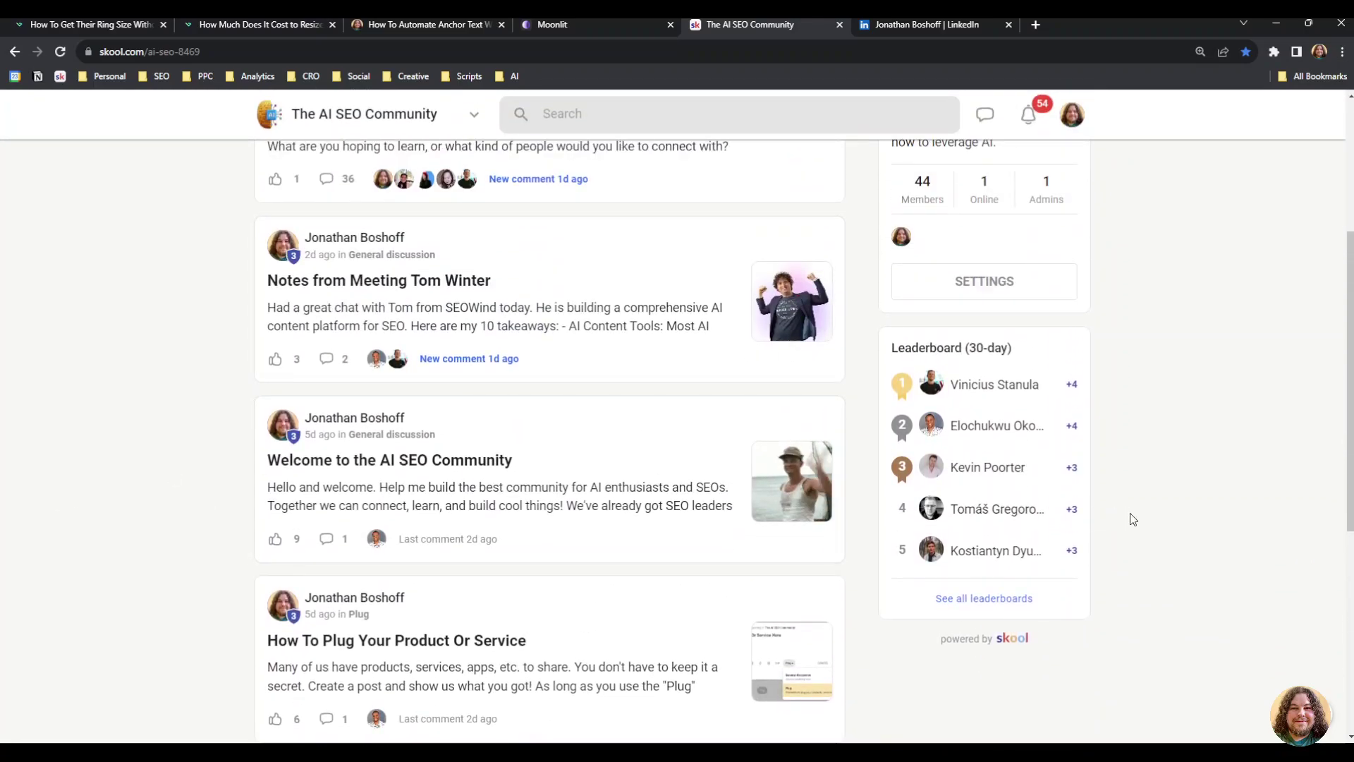
scroll(1130, 513, "up", 4)
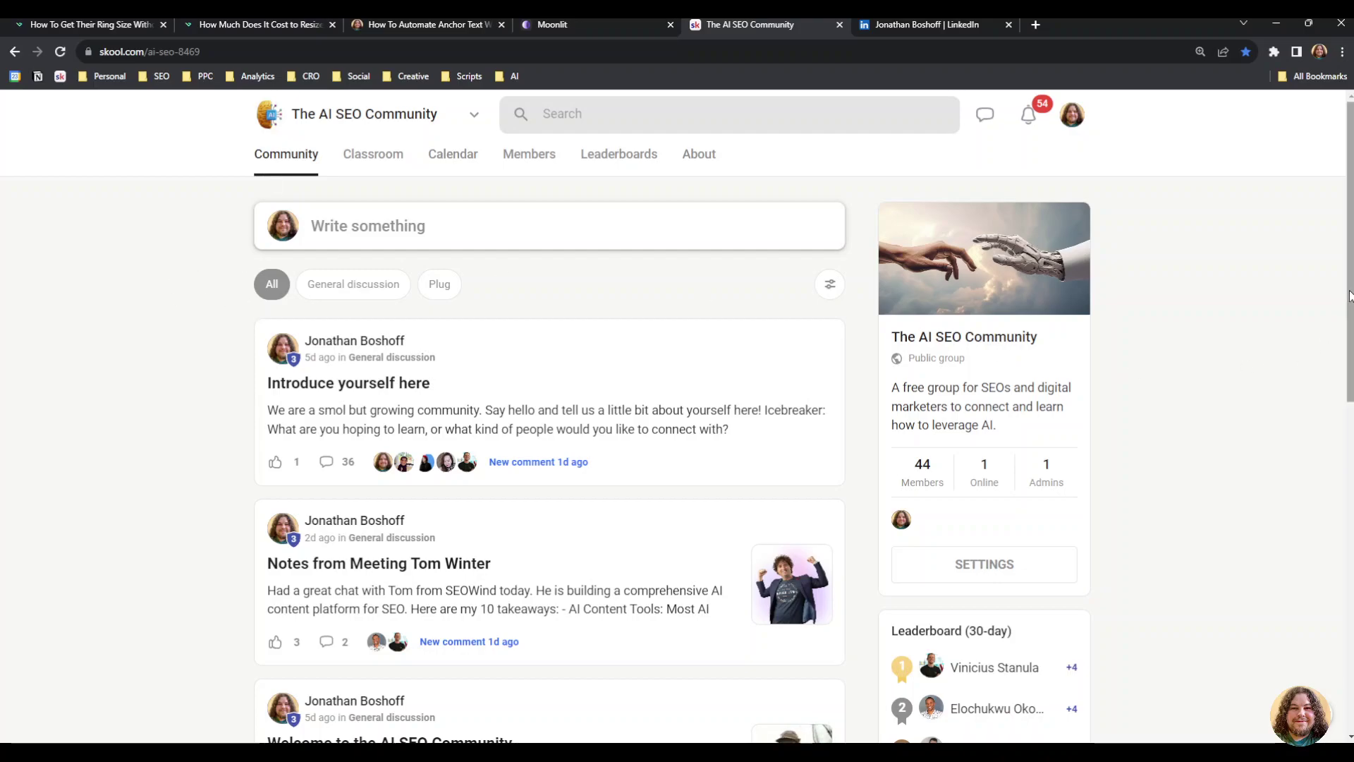
scroll(1344, 311, "down", 2)
scroll(1344, 312, "up", 2)
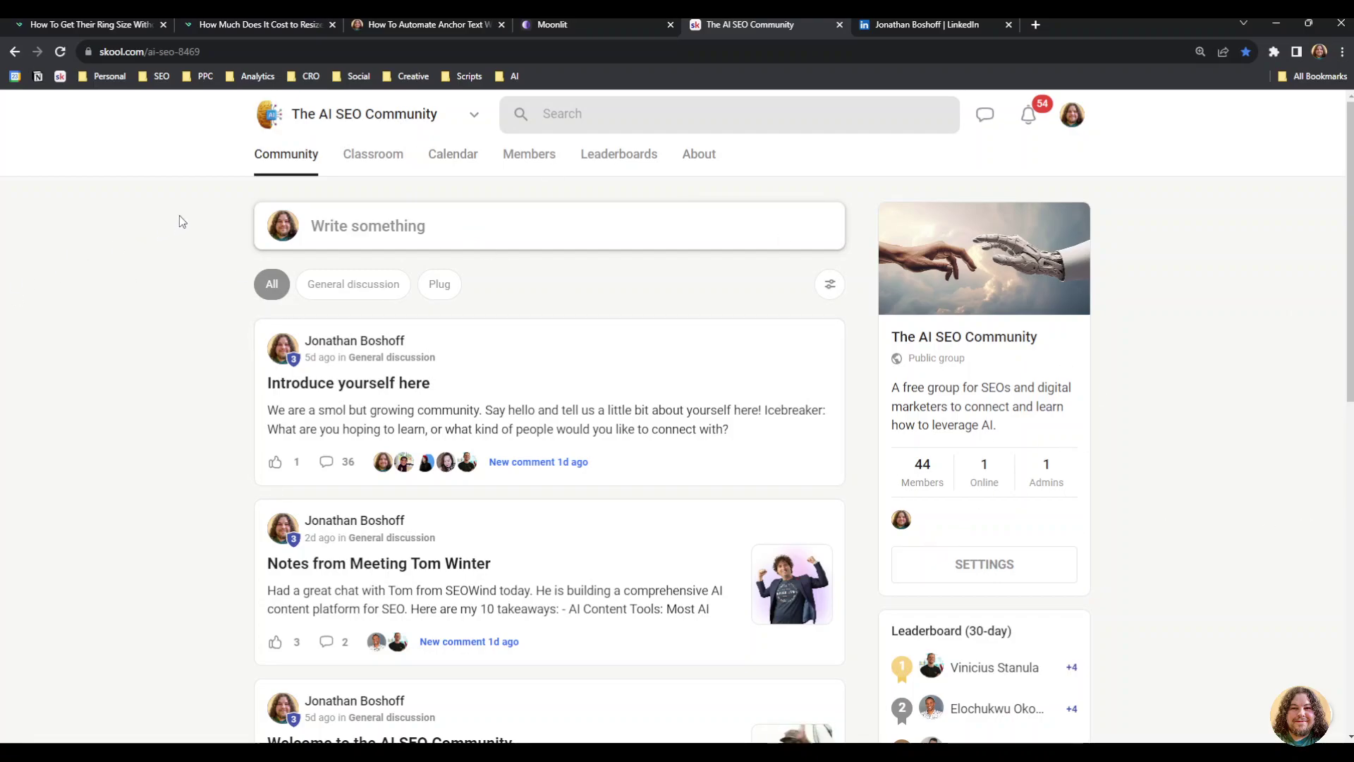
Step: Return to the start of the blog article, open the site's Newsletter page and look at its email sign-up form
key("ctrl+Tab")
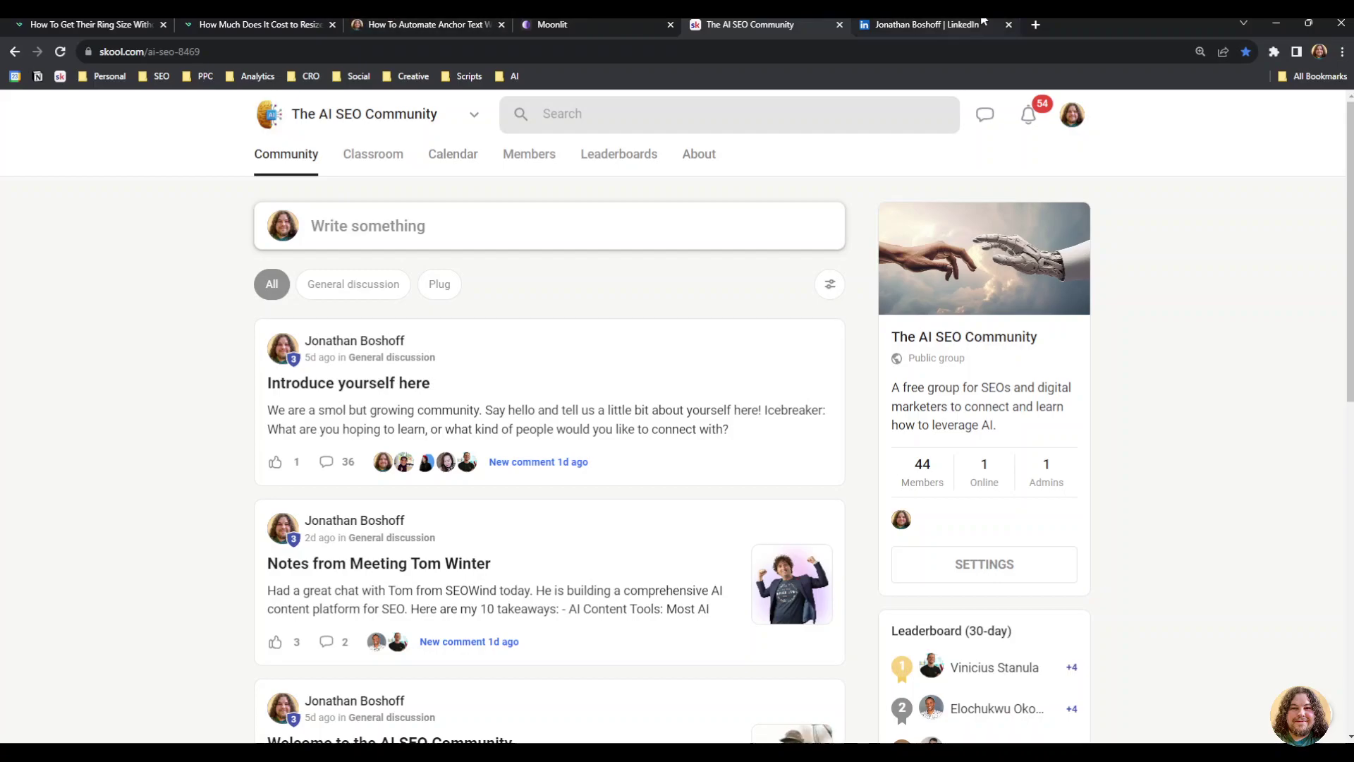
left_click(460, 21)
key("Home")
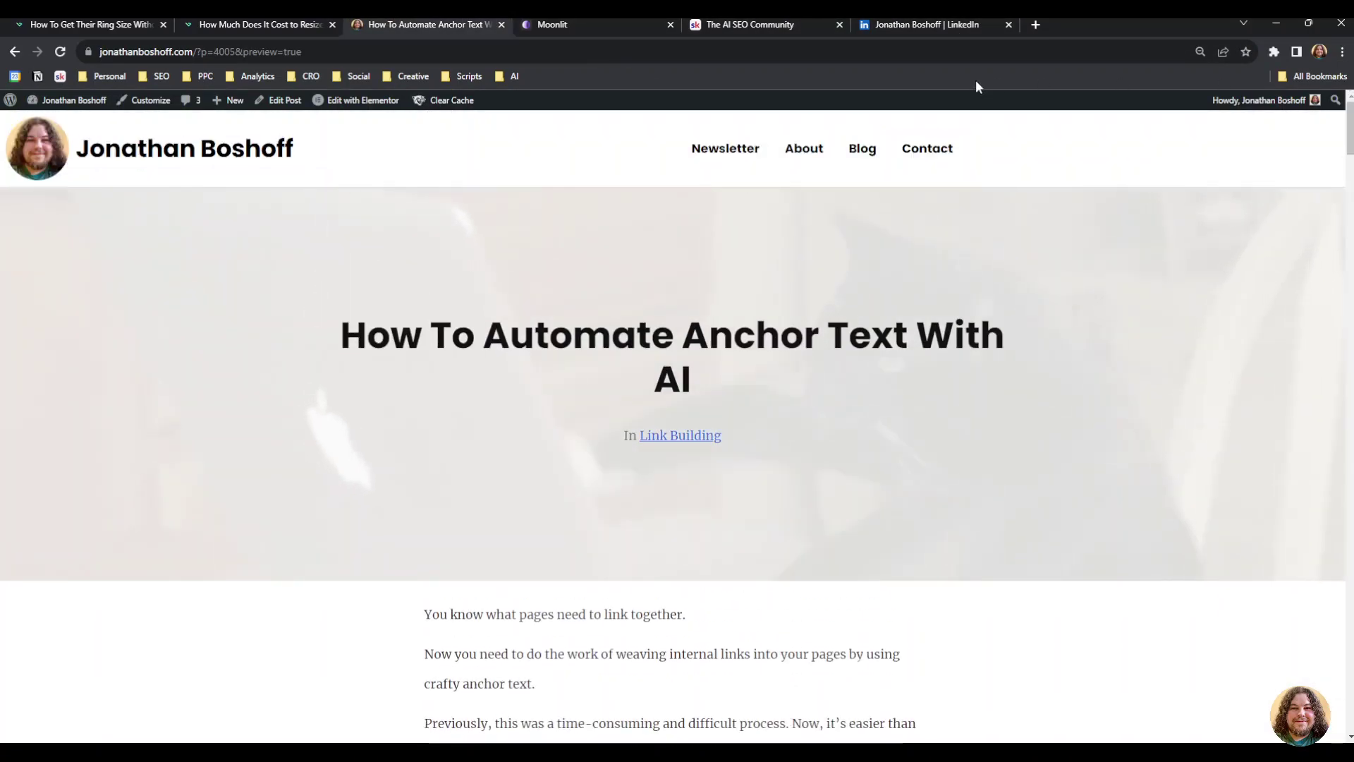
key("F5")
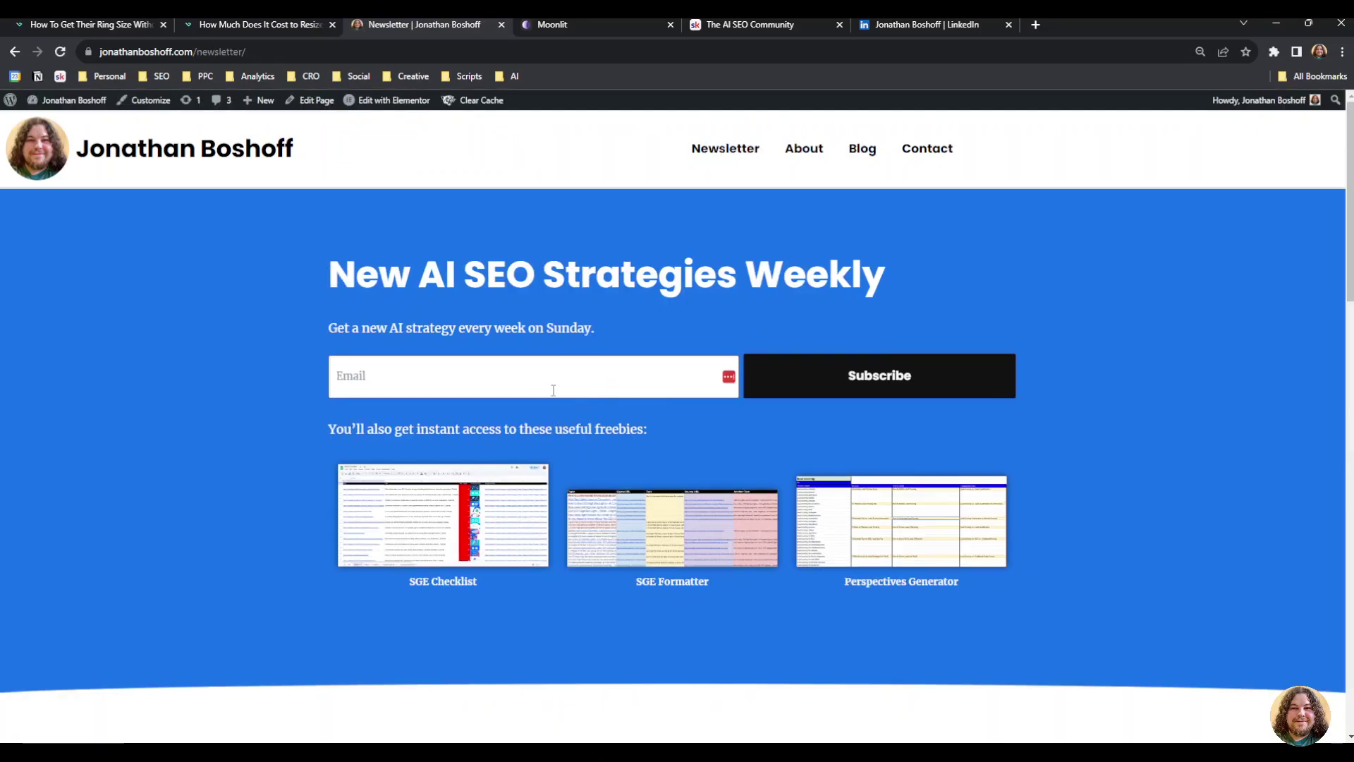
left_click(550, 387)
left_click(198, 379)
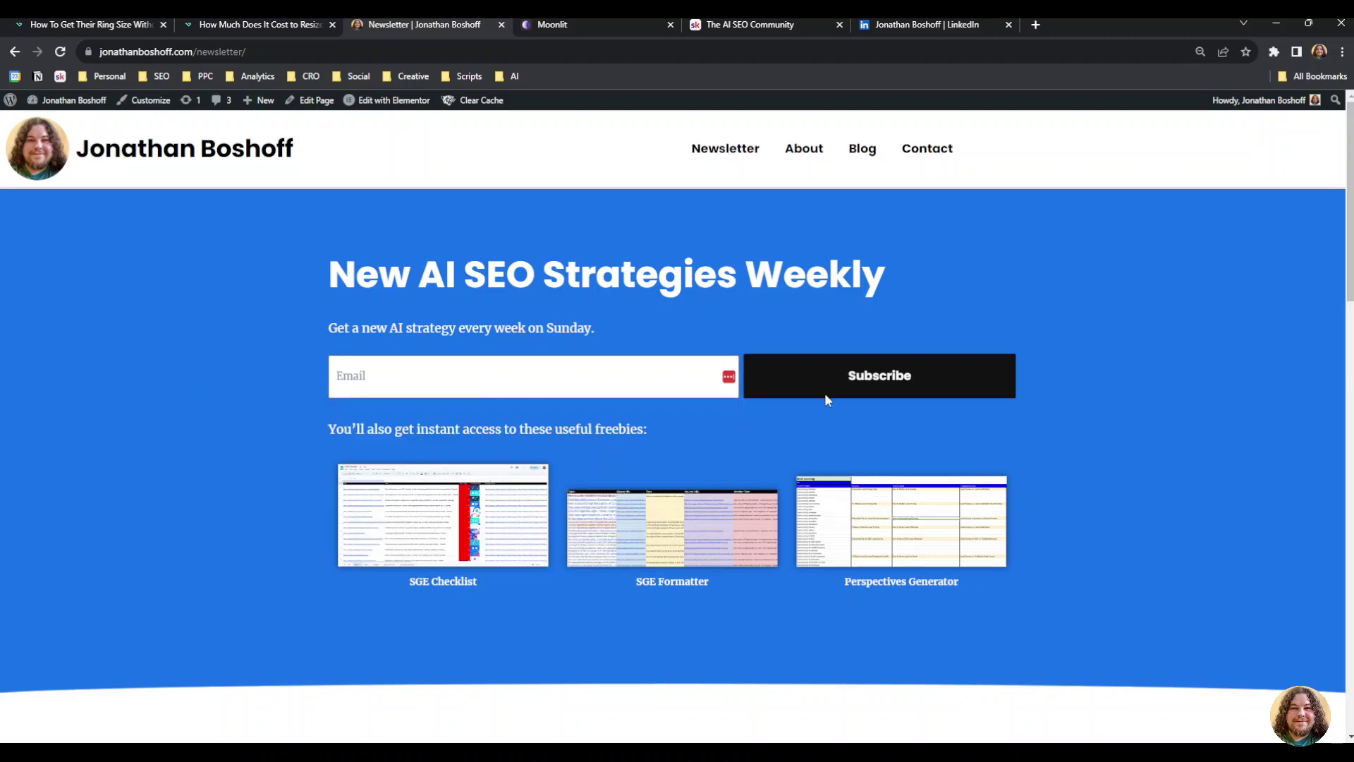